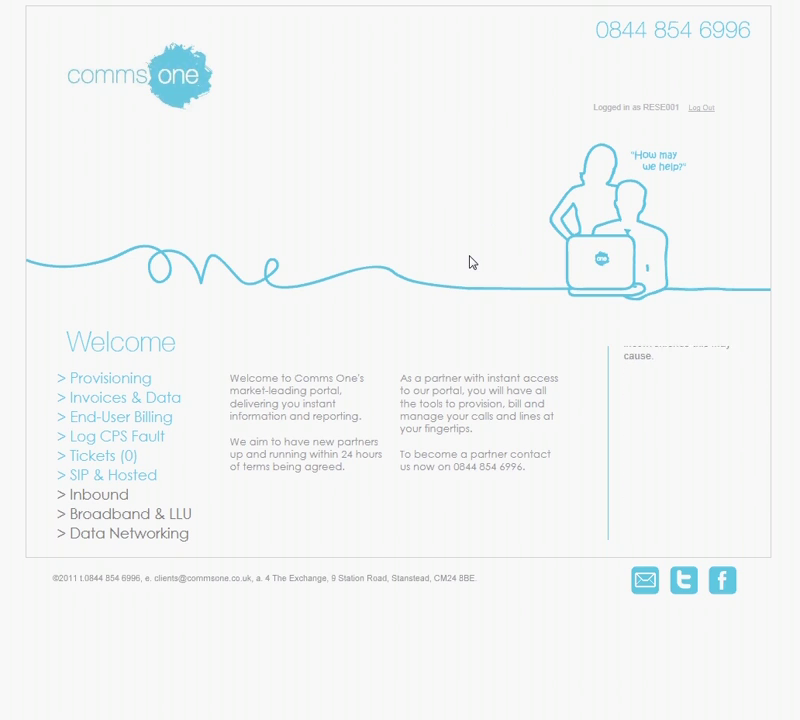
Log in to the SIP & Hosted portal with the partner's username and password.
click(108, 476)
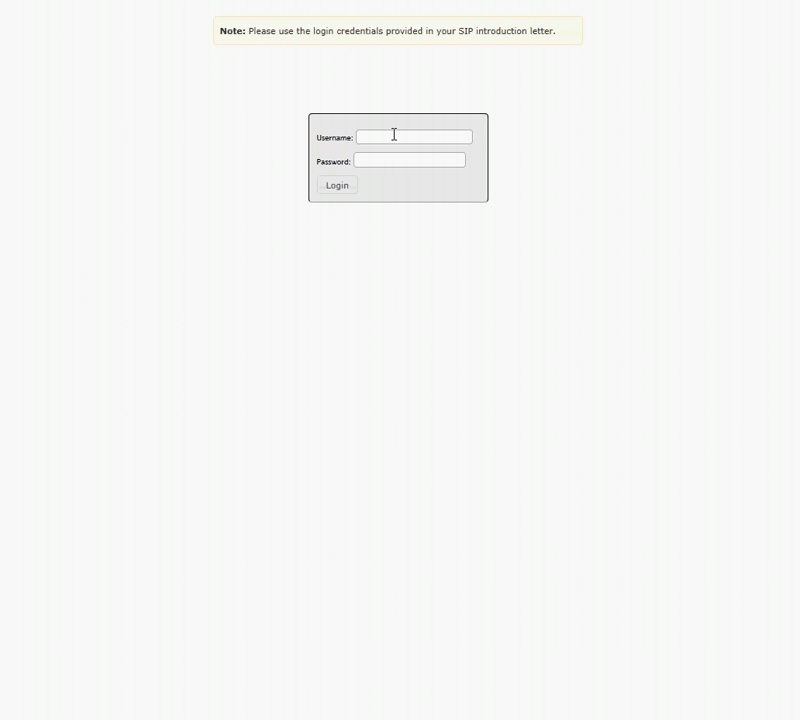
key(Return)
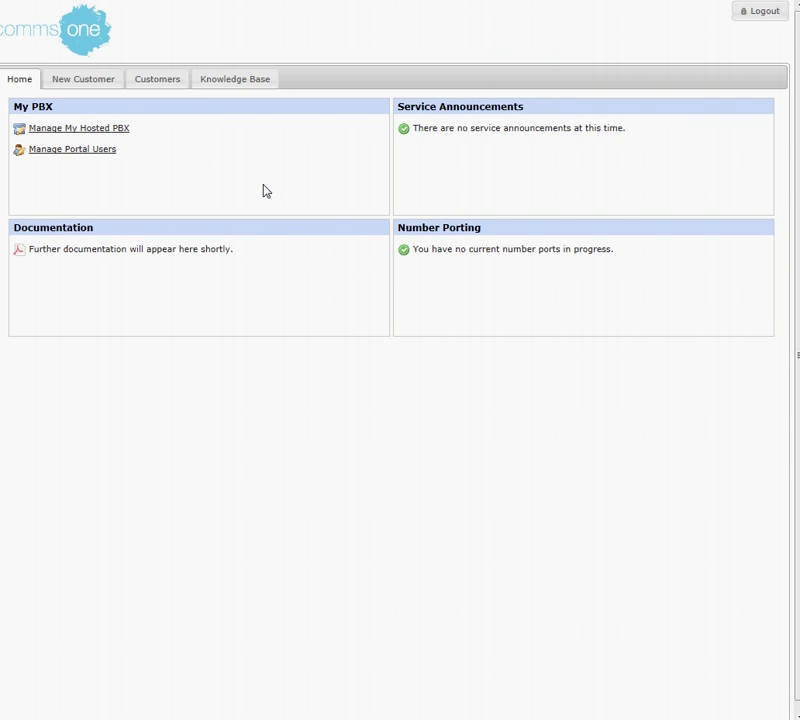
Start a new customer and enter the contact's name, company, postal address, telephone and e-mail.
click(82, 86)
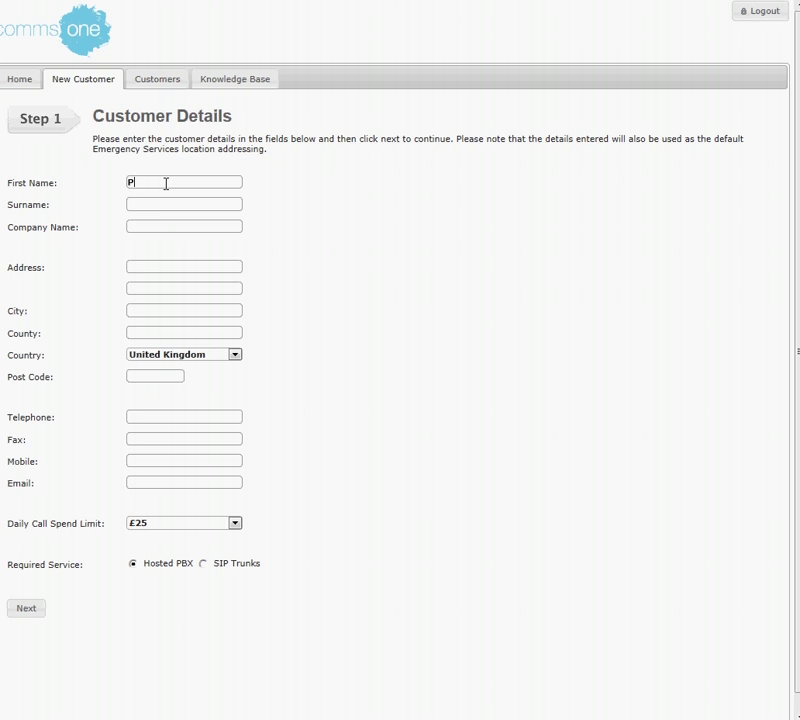
key(Tab)
key(BackSpace)
key(BackSpace)
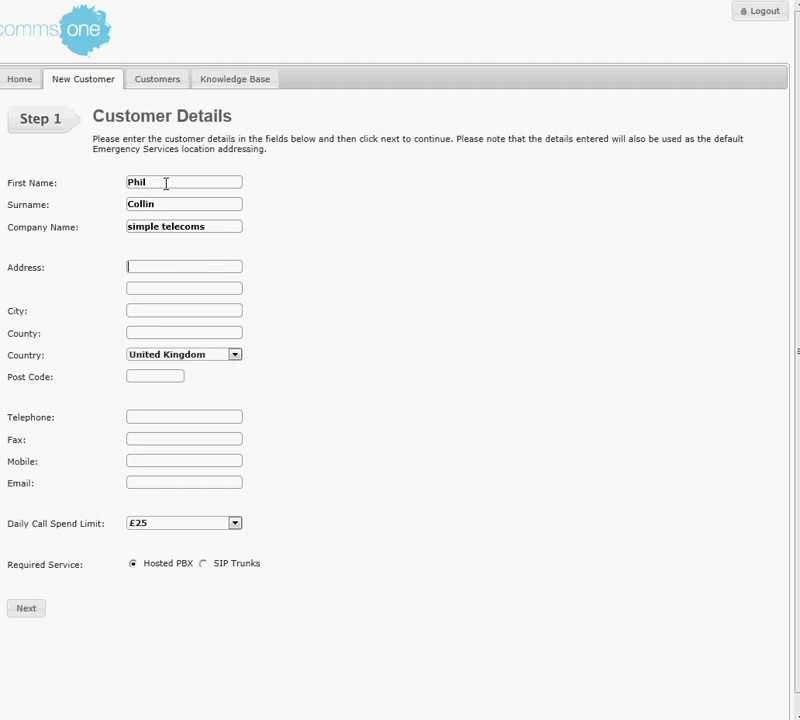
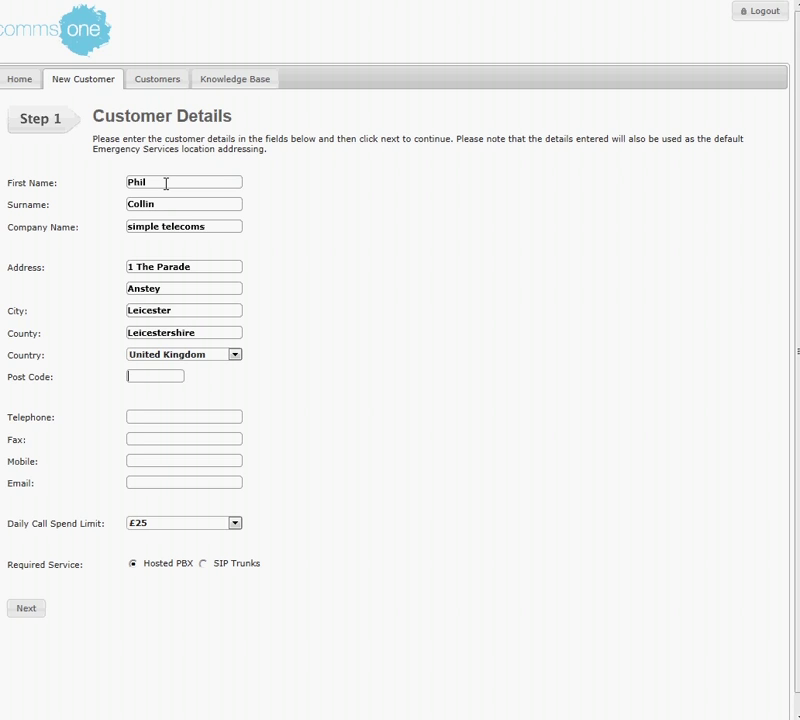
click(174, 419)
click(171, 483)
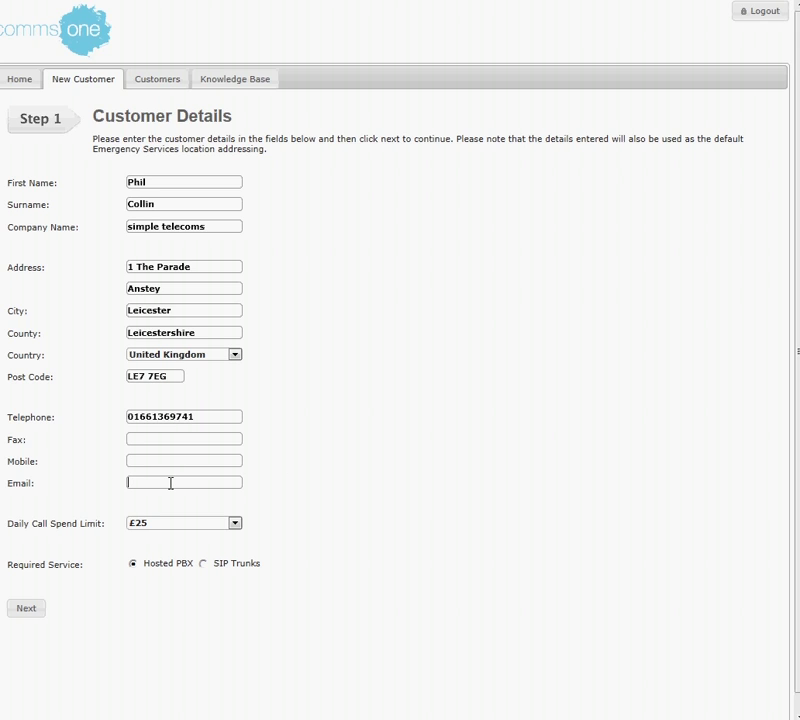
Set the daily call spend limit to £100 and choose SIP Trunks as the service.
click(236, 524)
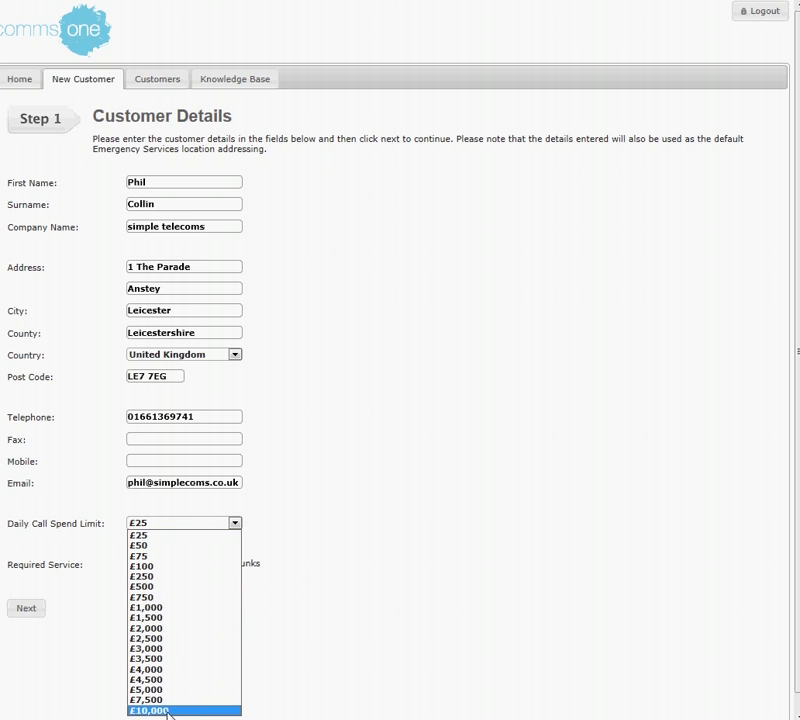
click(160, 566)
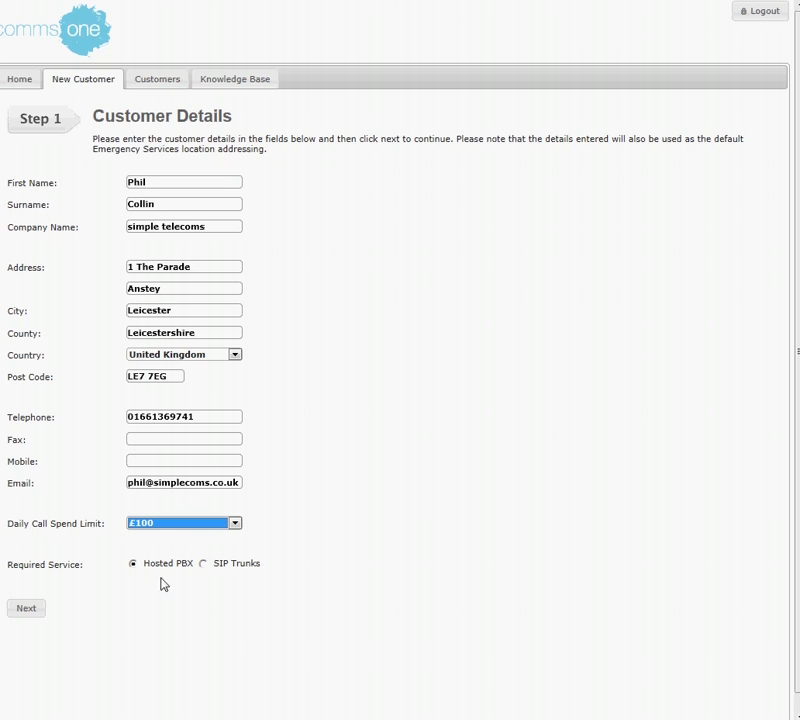
click(203, 566)
click(203, 566)
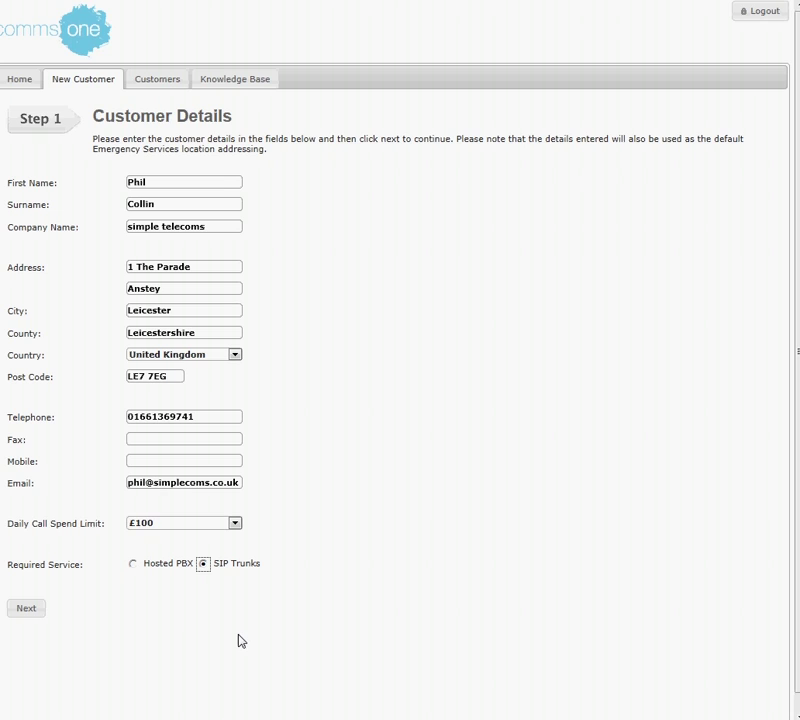
Continue to the SIP trunk configuration and set Channels Required to 5.
click(27, 610)
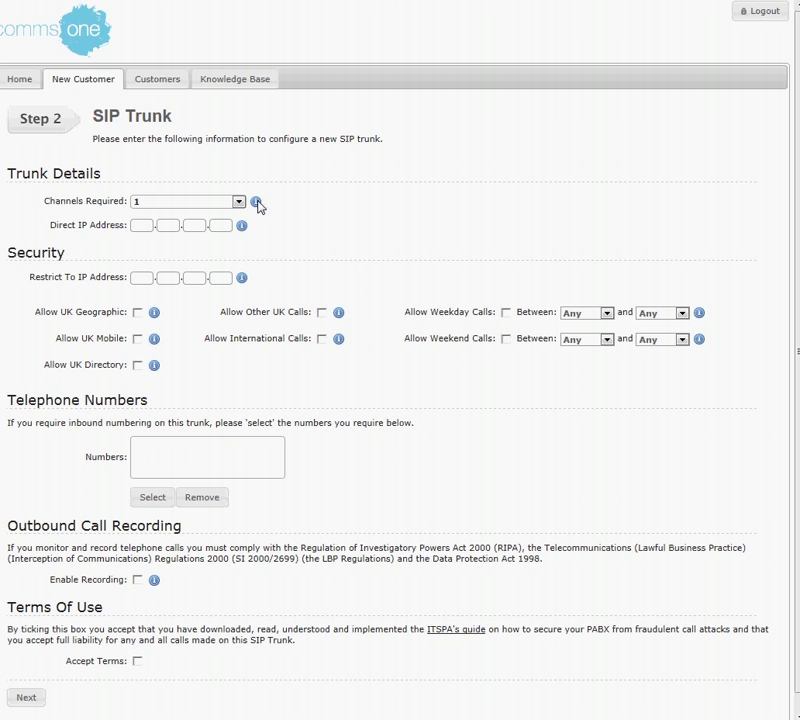
mouse_move(259, 205)
mouse_move(342, 319)
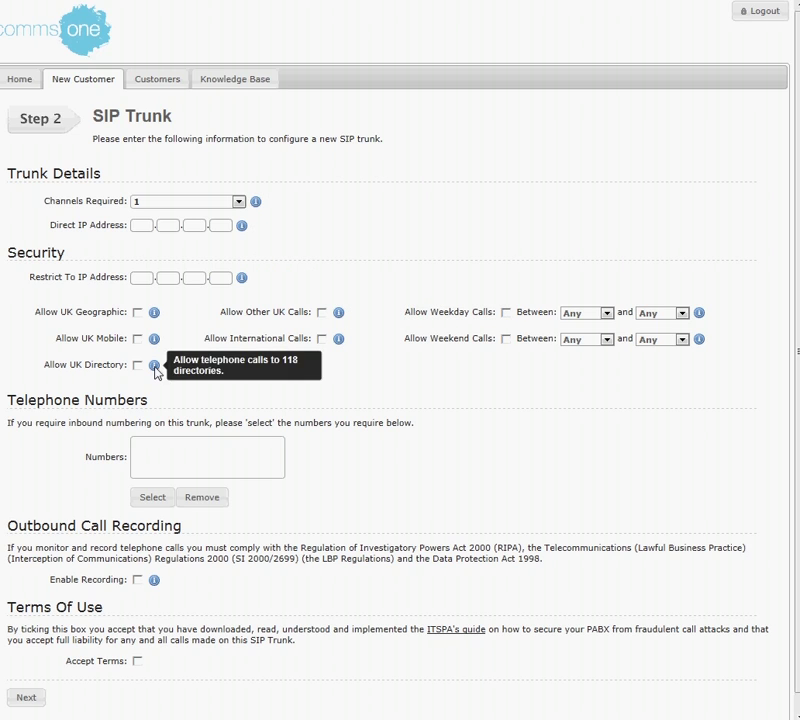
click(238, 202)
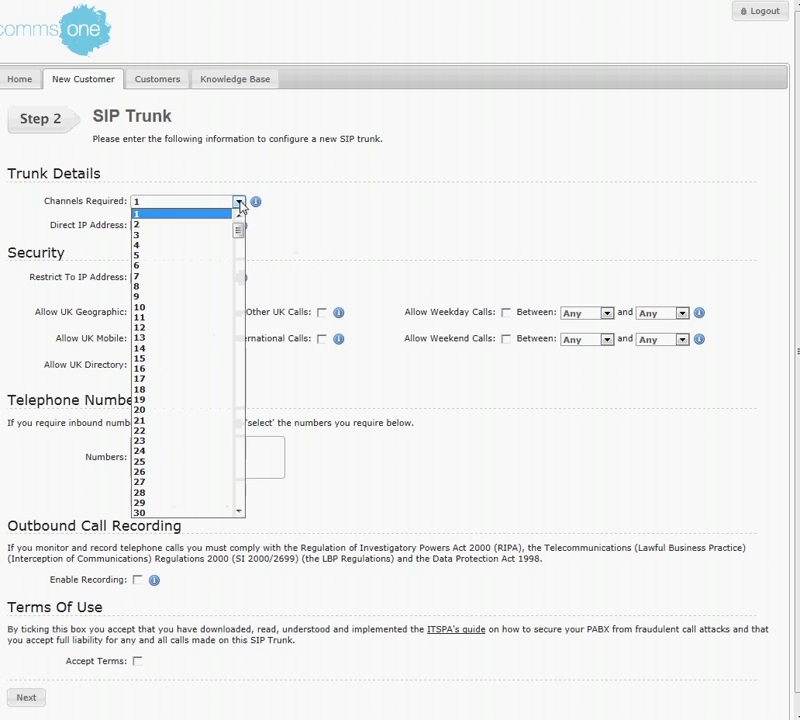
click(185, 256)
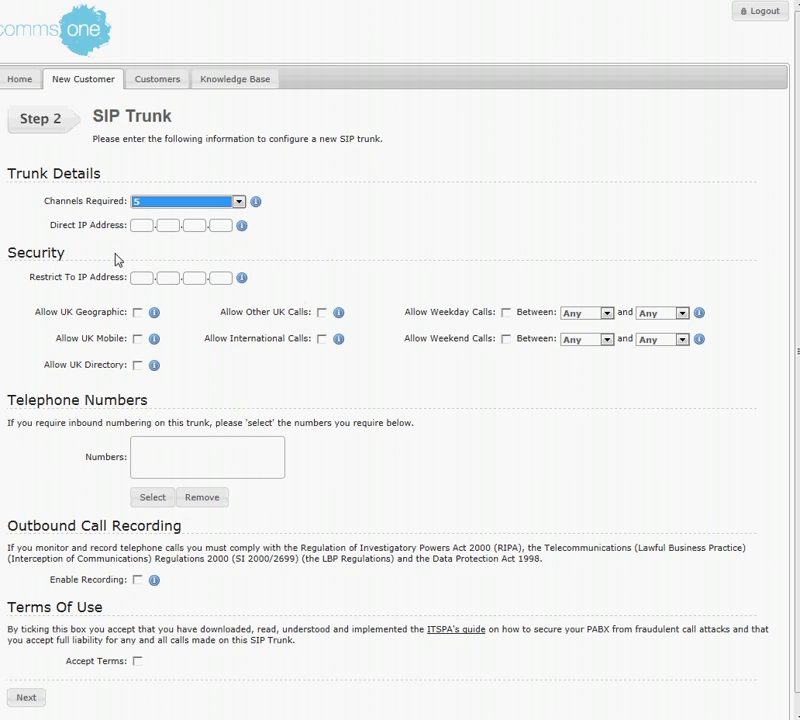
click(145, 226)
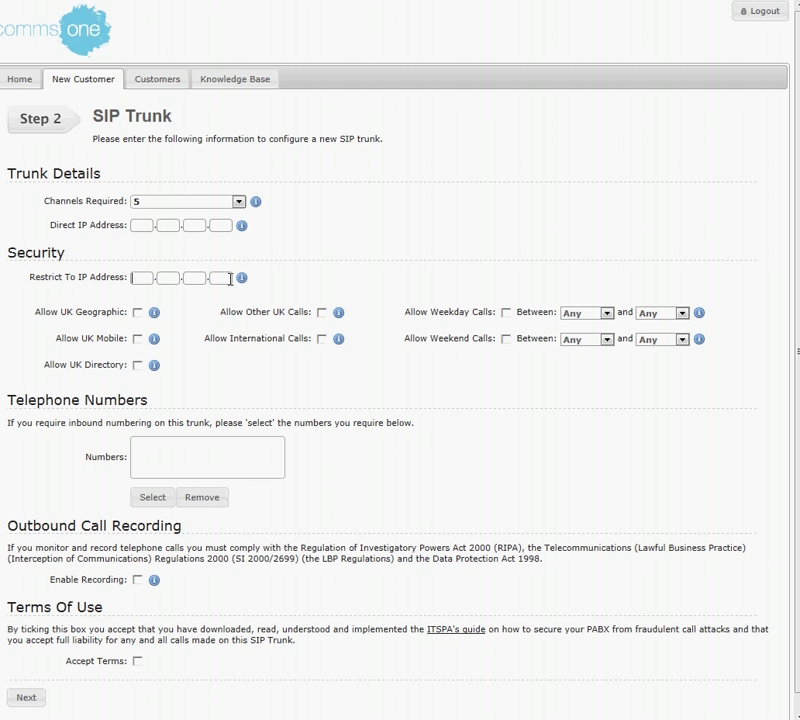
Allow UK geographic and UK mobile calls, plus weekday calls from 09:00 to 17:30.
click(137, 312)
click(139, 340)
click(506, 312)
click(606, 313)
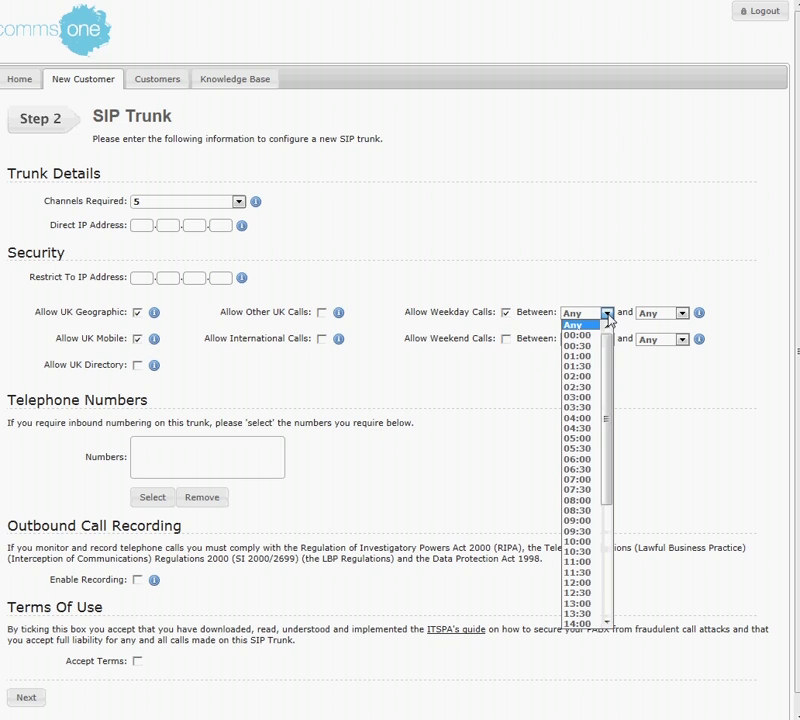
drag(609, 393, 612, 432)
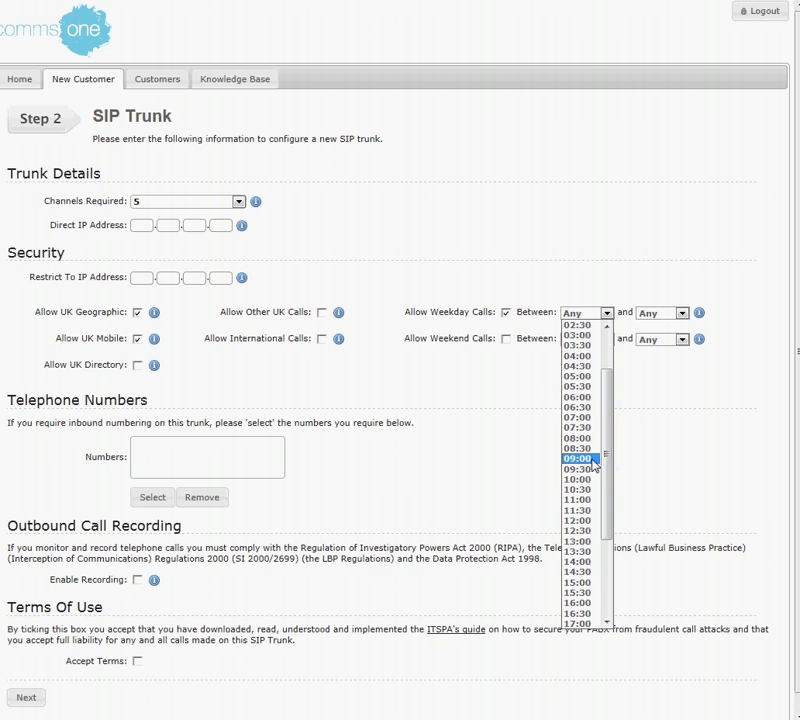
click(590, 459)
click(682, 313)
drag(686, 388, 687, 473)
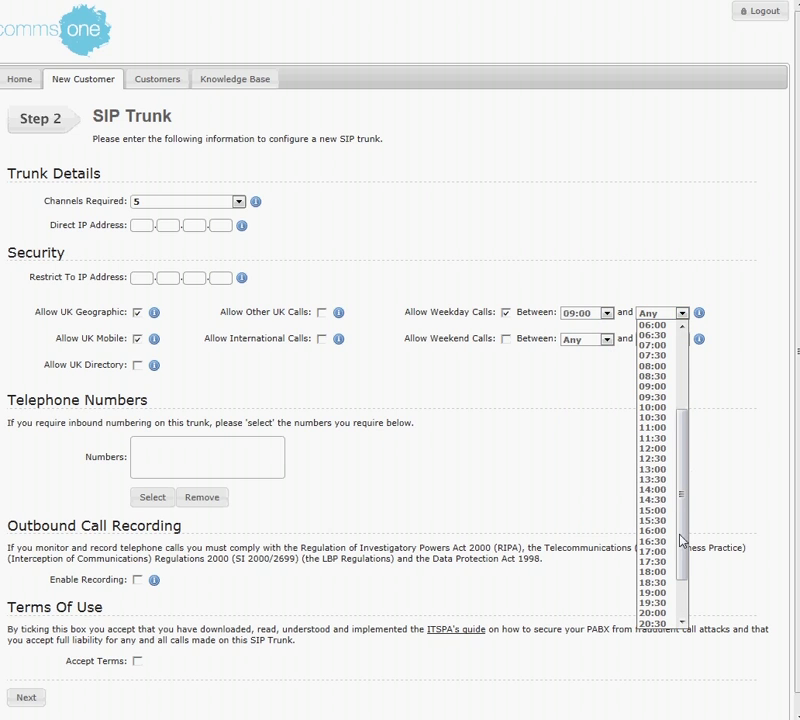
click(660, 563)
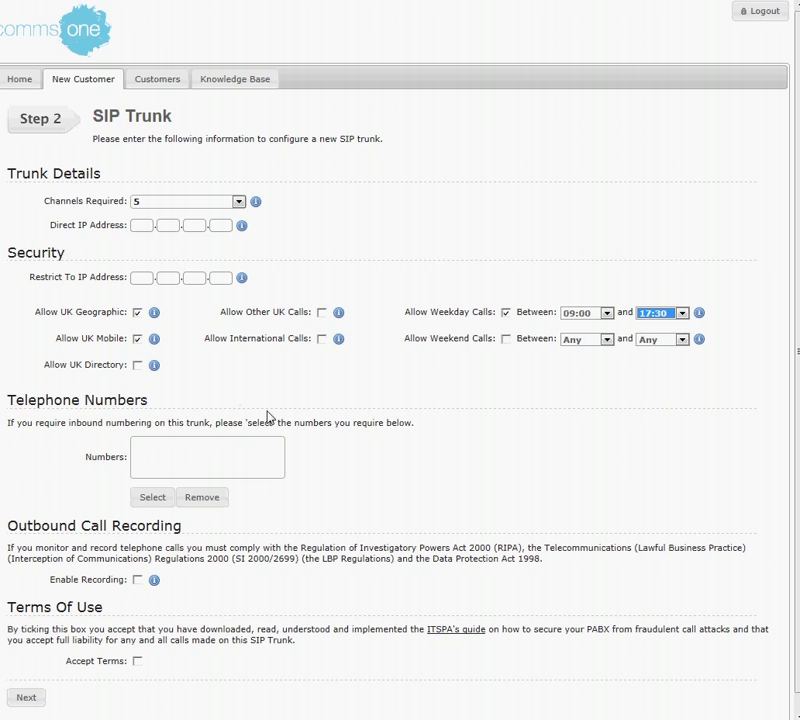
click(172, 452)
click(158, 504)
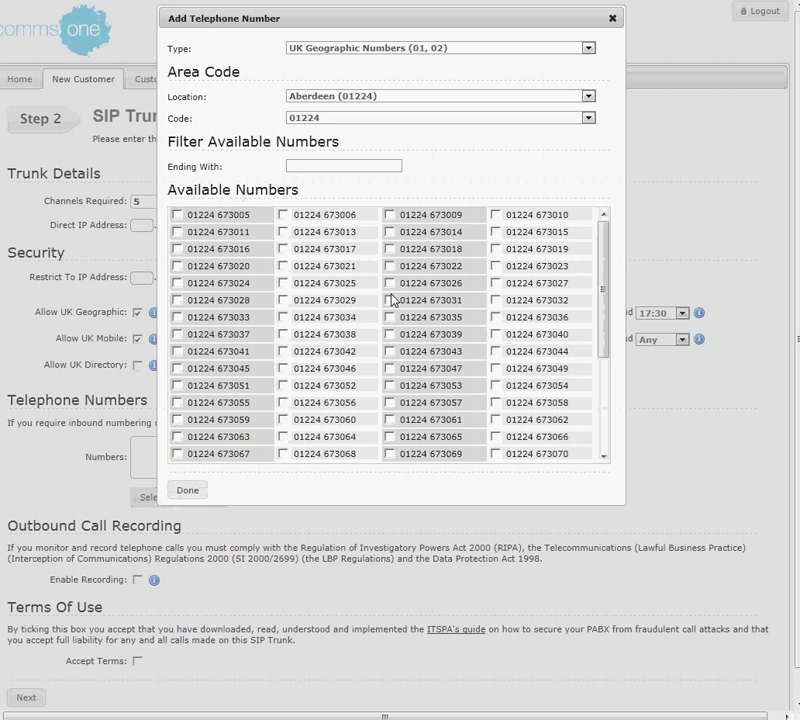
click(590, 97)
drag(593, 121, 592, 293)
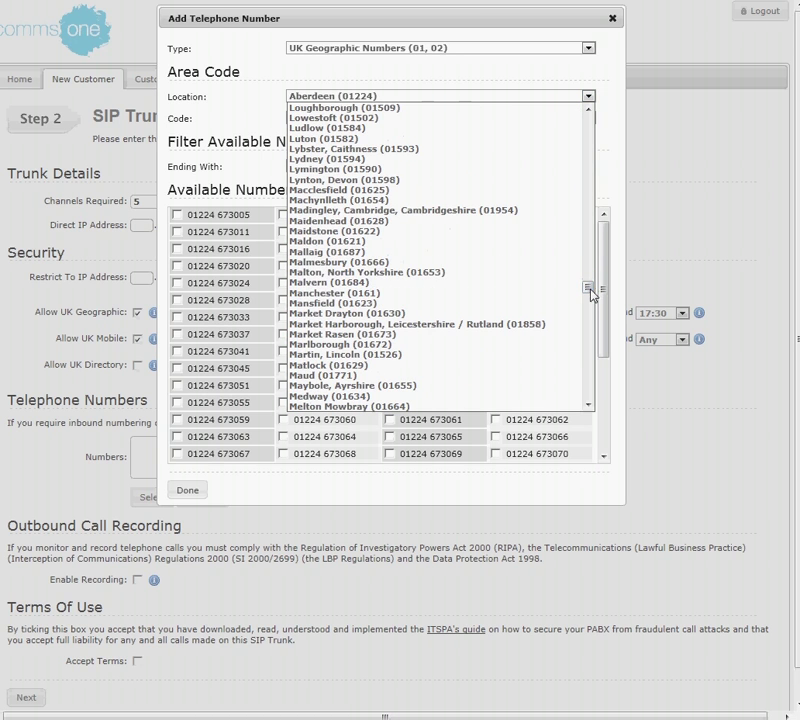
click(400, 231)
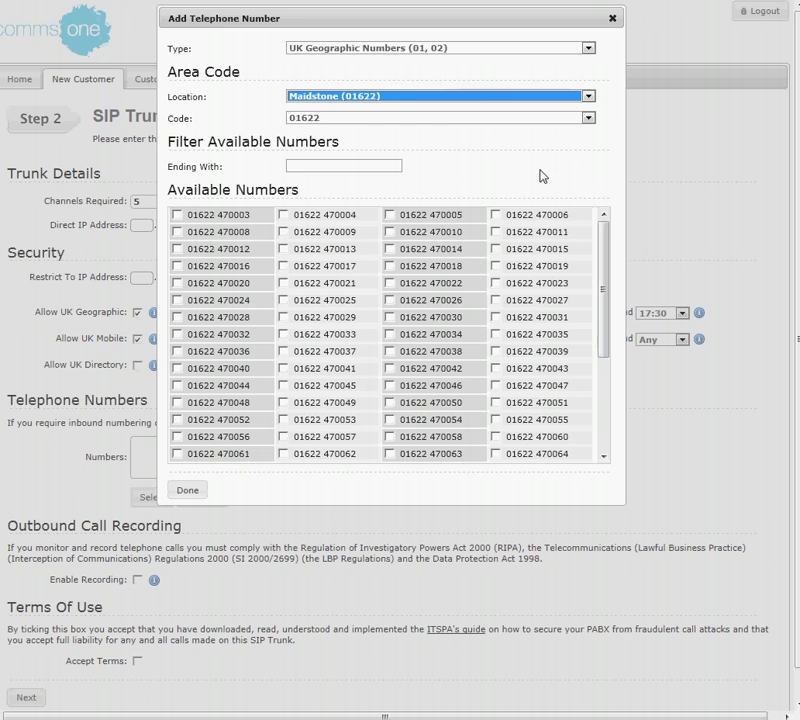
click(177, 215)
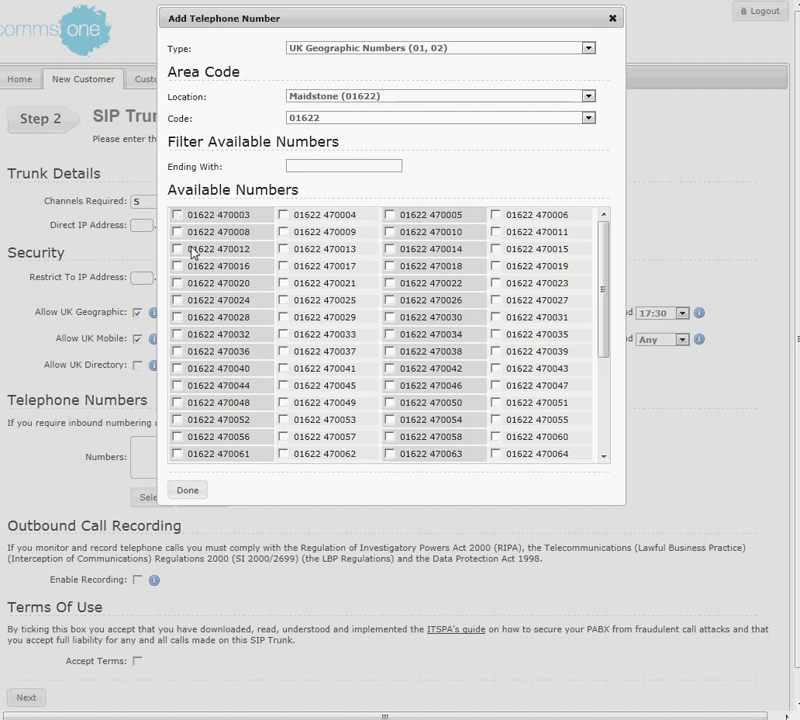
click(389, 283)
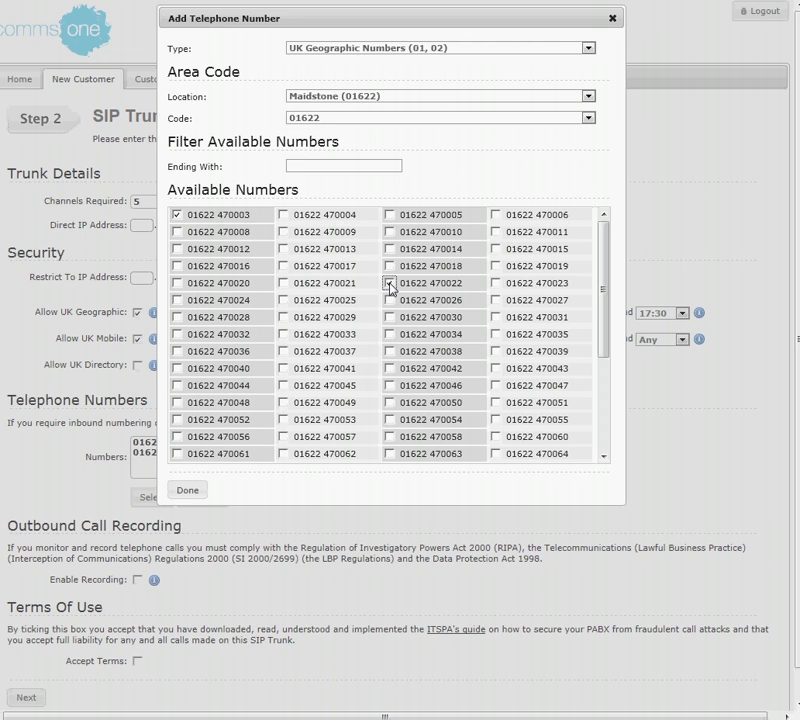
click(177, 385)
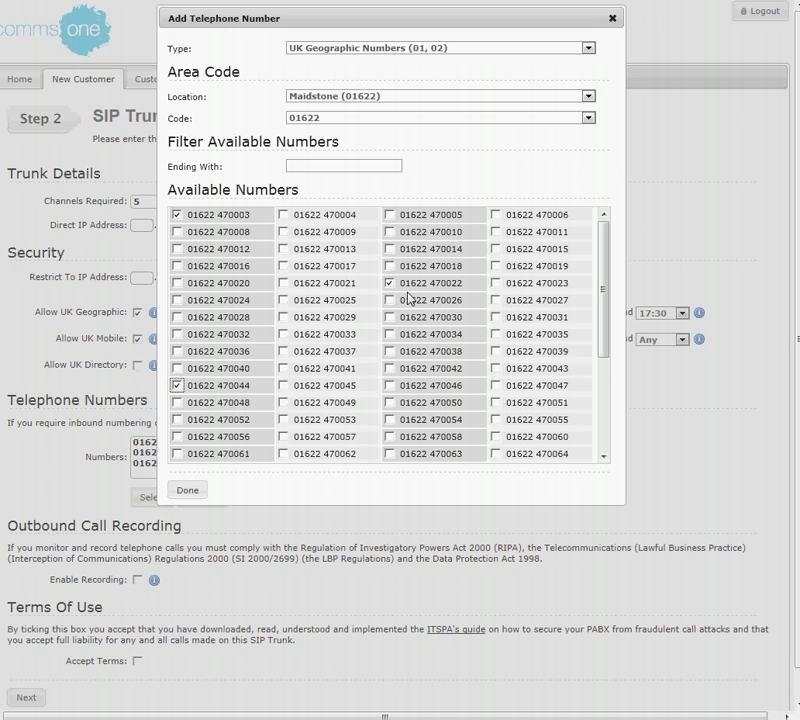
click(314, 165)
text(223)
key(BackSpace)
key(BackSpace)
key(BackSpace)
click(589, 96)
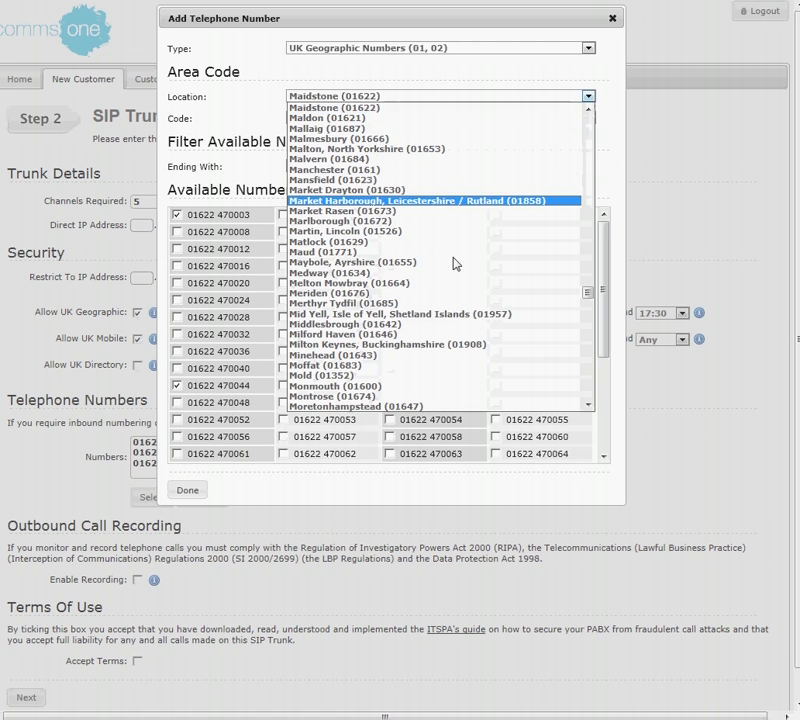
scroll(373, 326, down, 10)
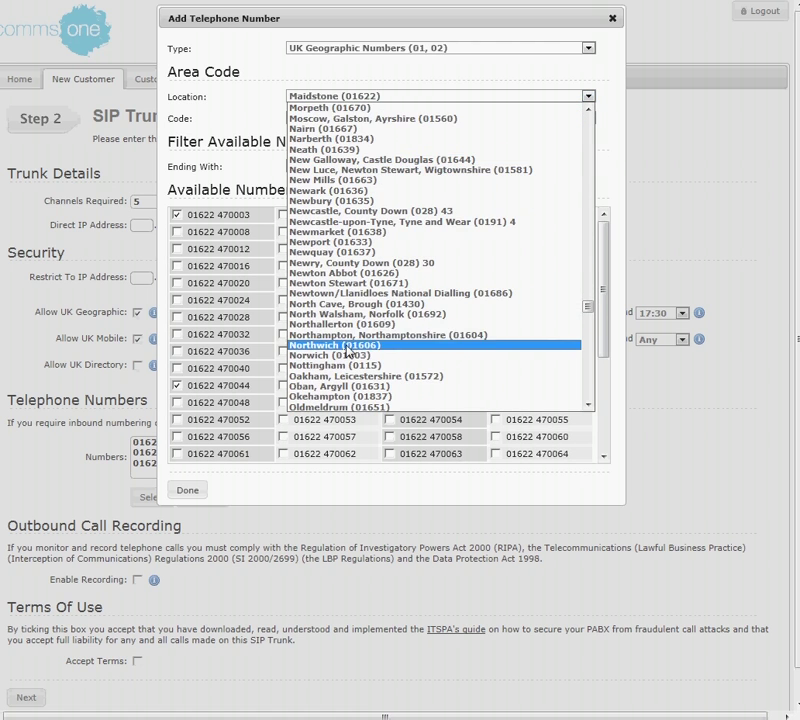
click(530, 395)
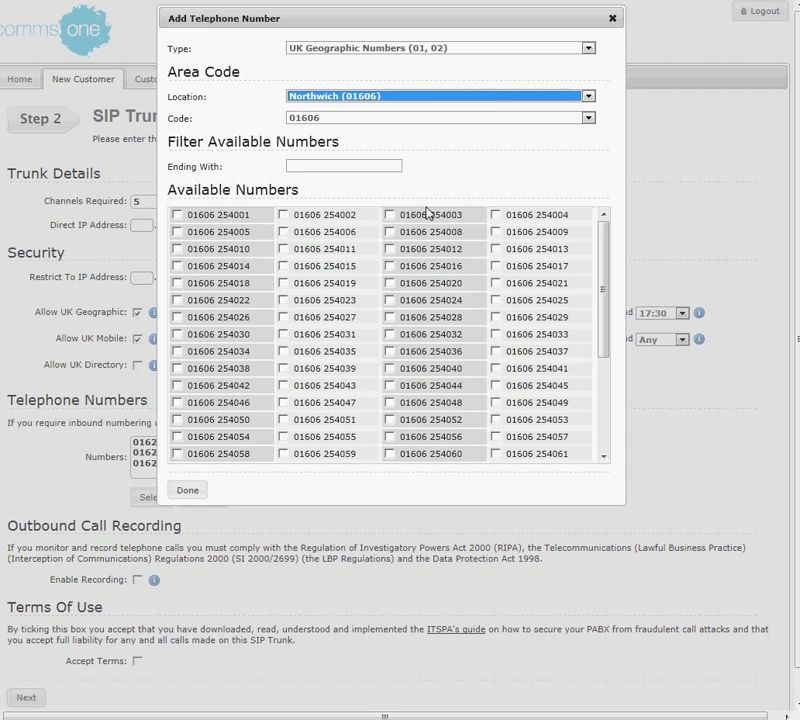
click(176, 214)
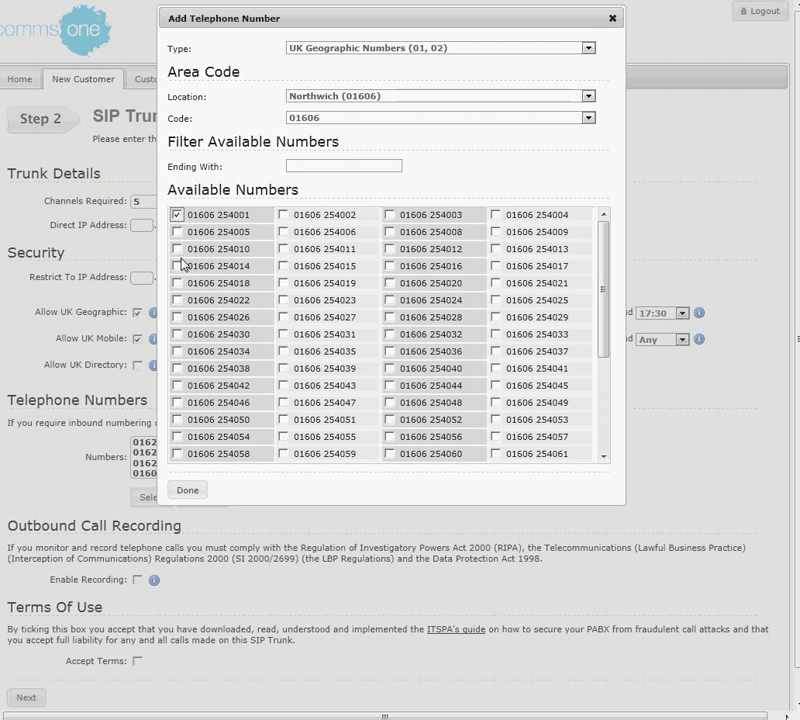
click(177, 266)
click(192, 492)
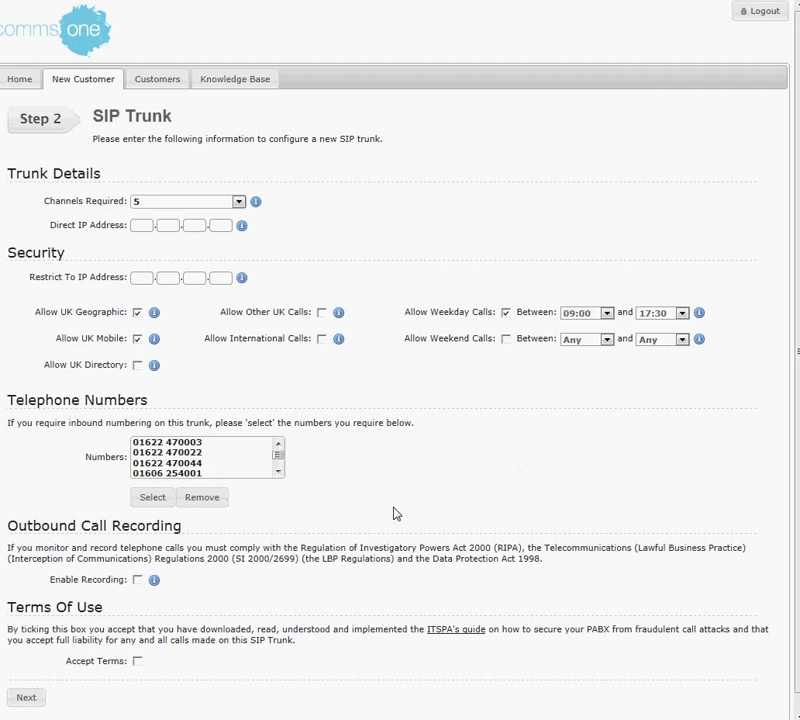
scroll(279, 471, down, 1)
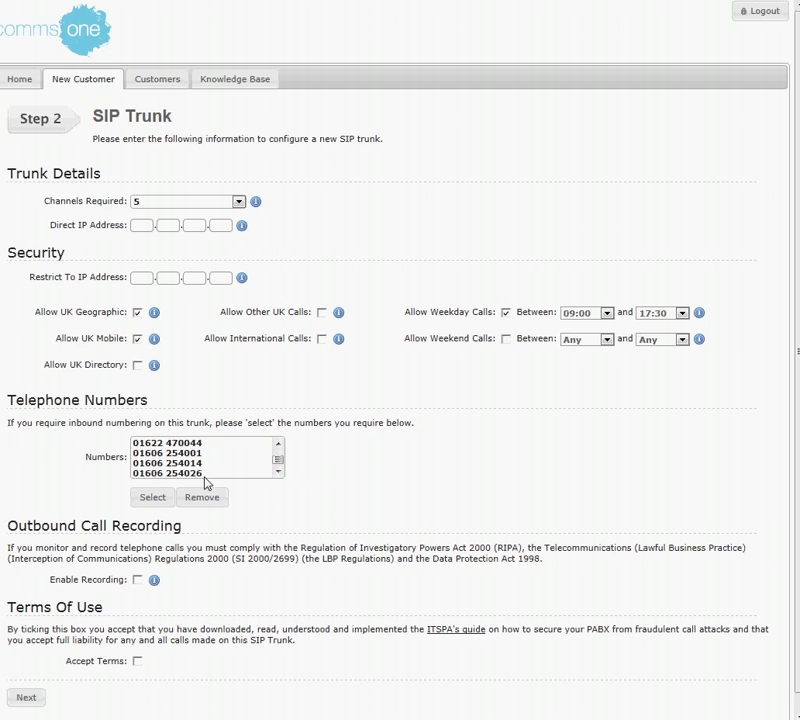
click(181, 473)
click(202, 502)
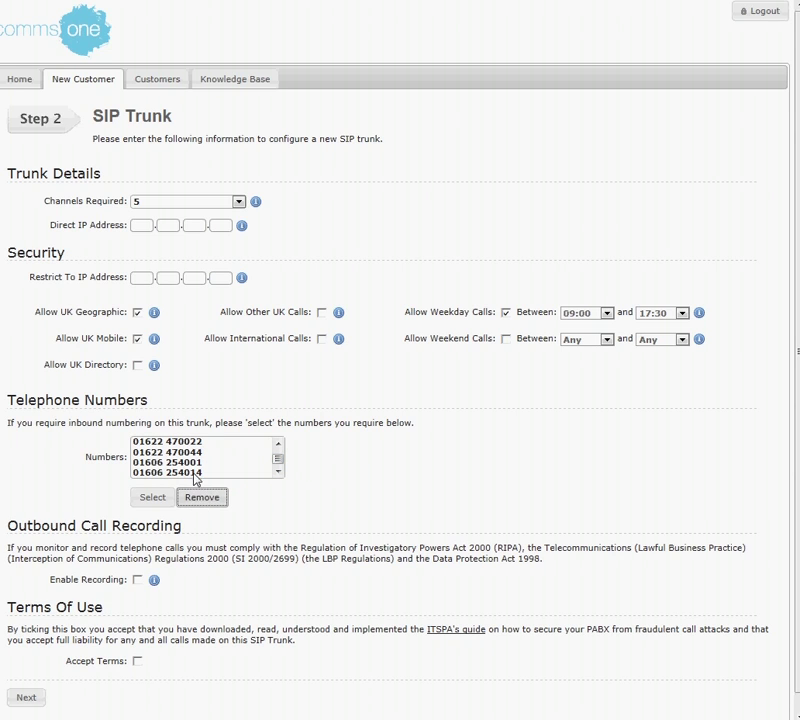
click(200, 500)
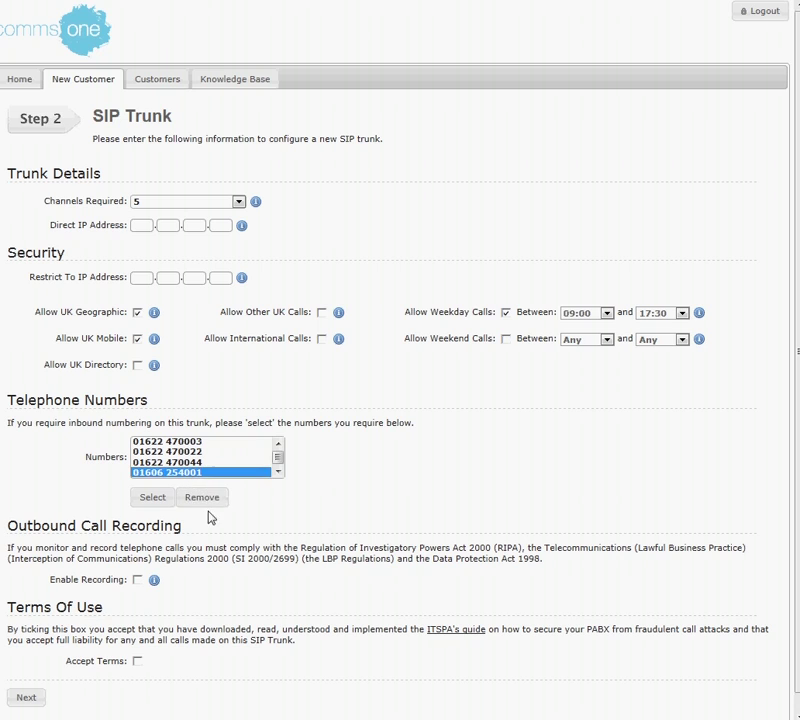
click(205, 500)
click(192, 464)
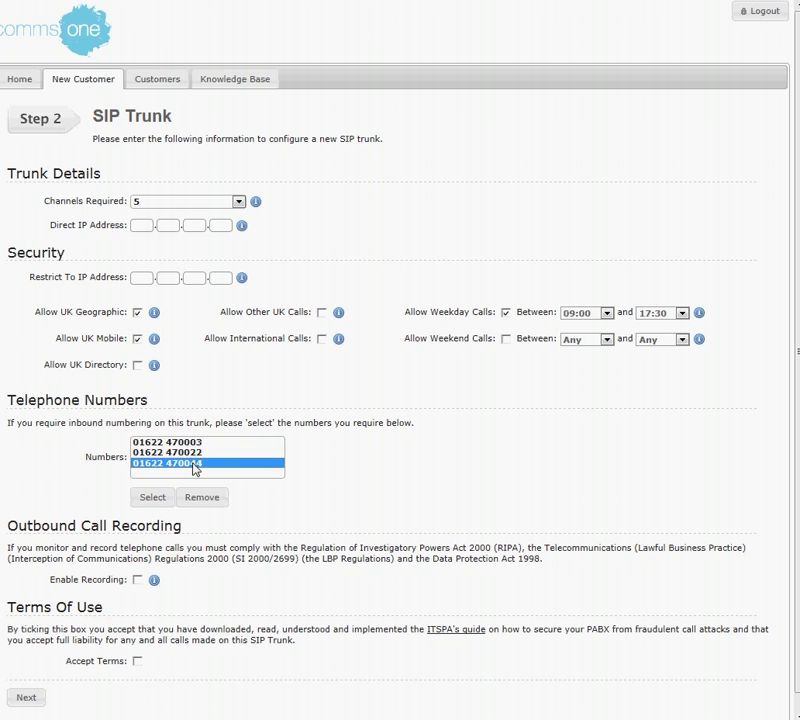
click(200, 500)
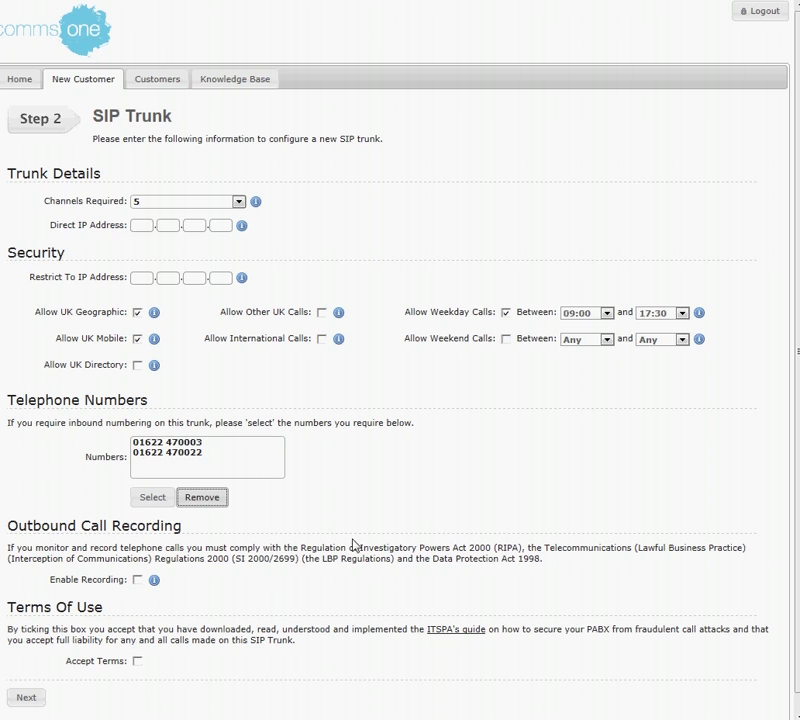
click(138, 580)
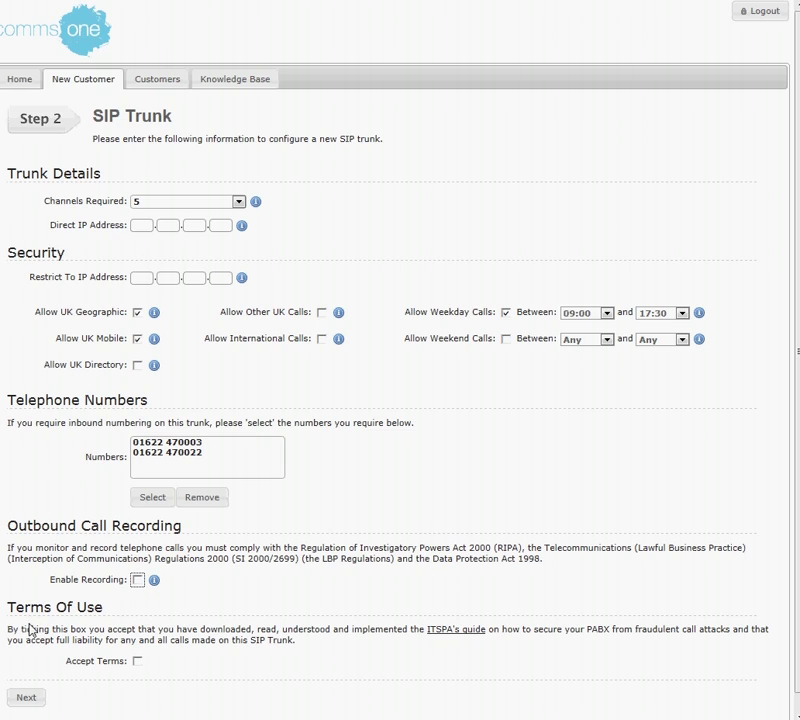
Tick Accept Terms and submit the setup to reach the Step 3 Account Created page.
click(139, 663)
click(26, 698)
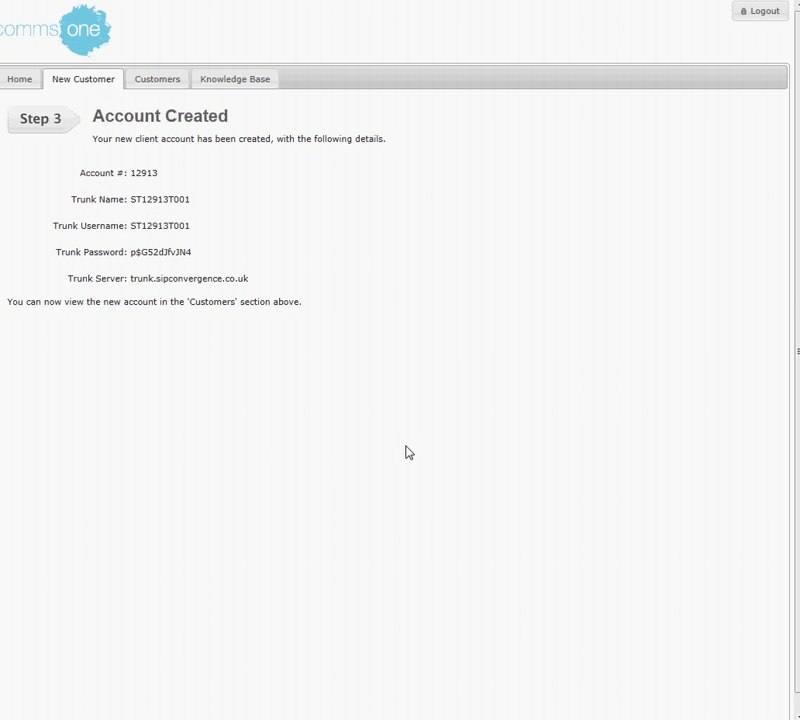
Dismiss the browser context menu and open the Customers list.
right_click(244, 352)
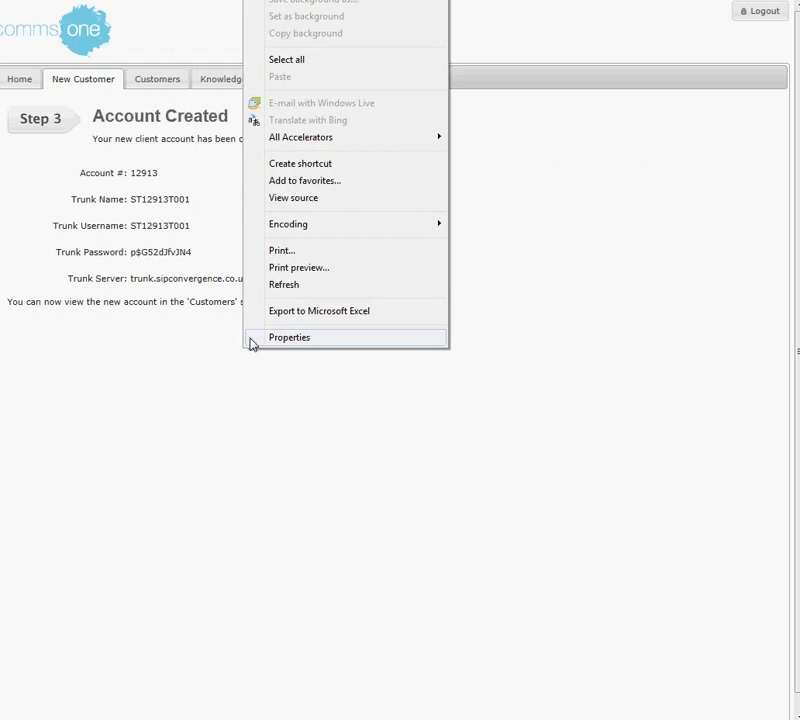
click(238, 412)
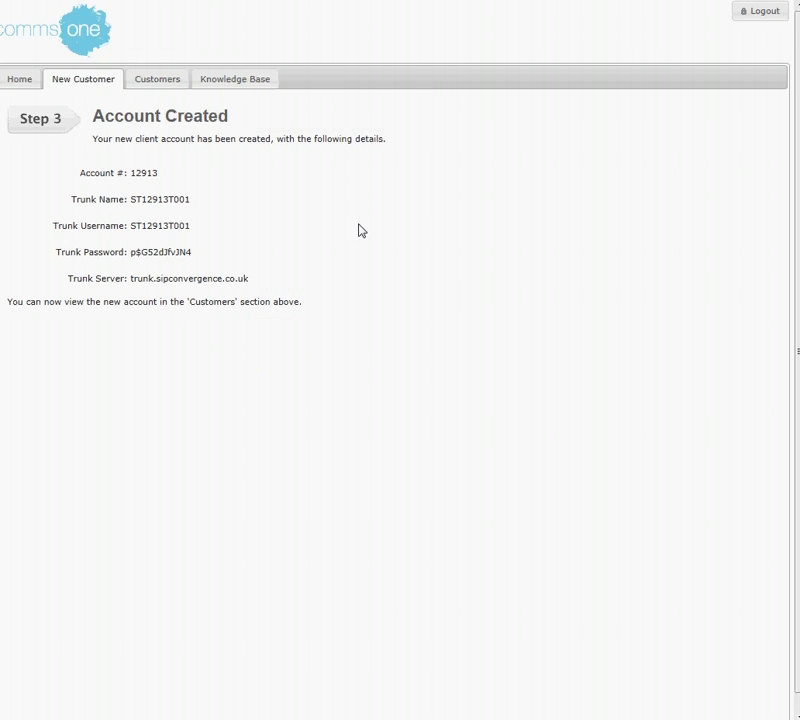
click(155, 86)
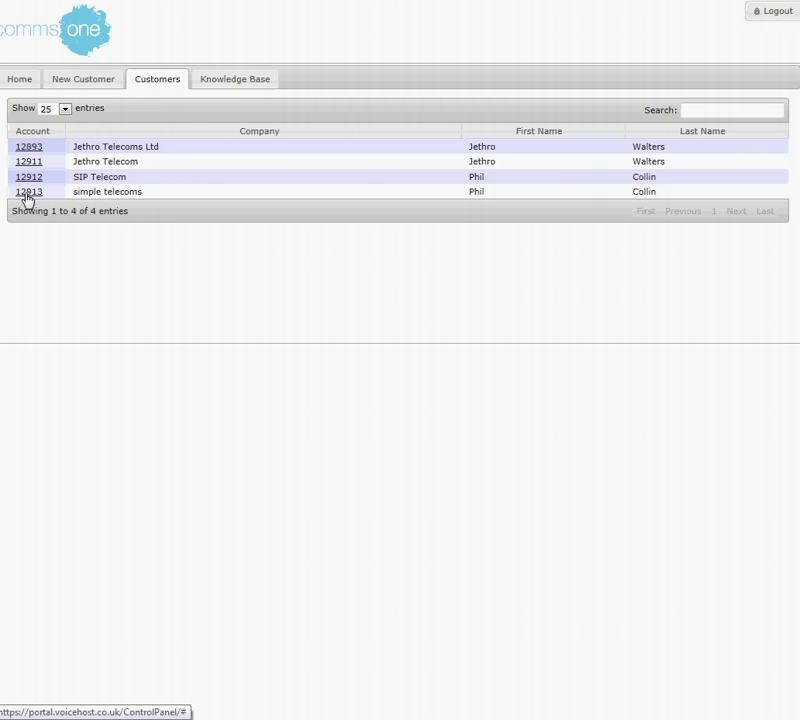
Open the new account's Control Panel, go to SIP Trunks and open the trunk's configuration.
click(21, 193)
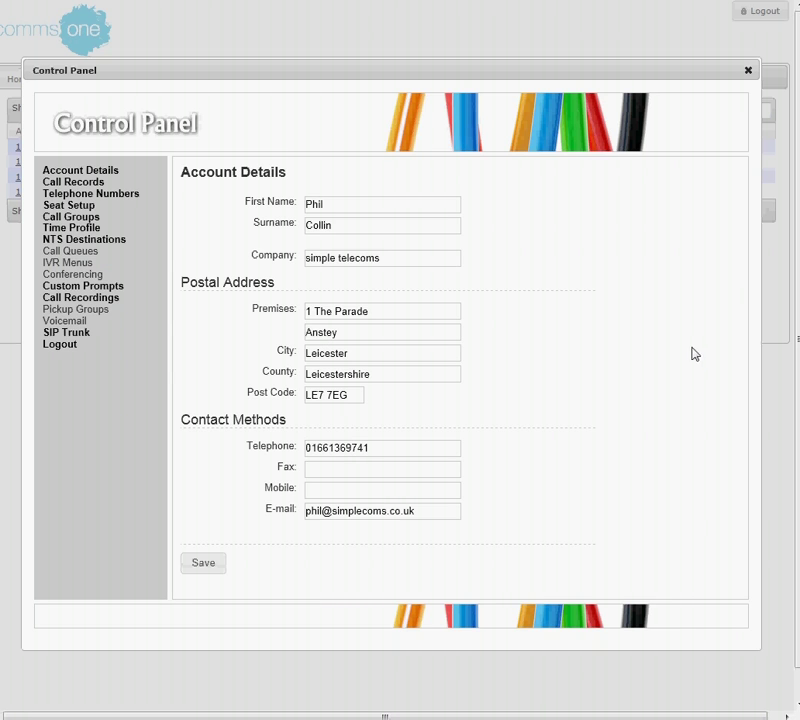
click(68, 335)
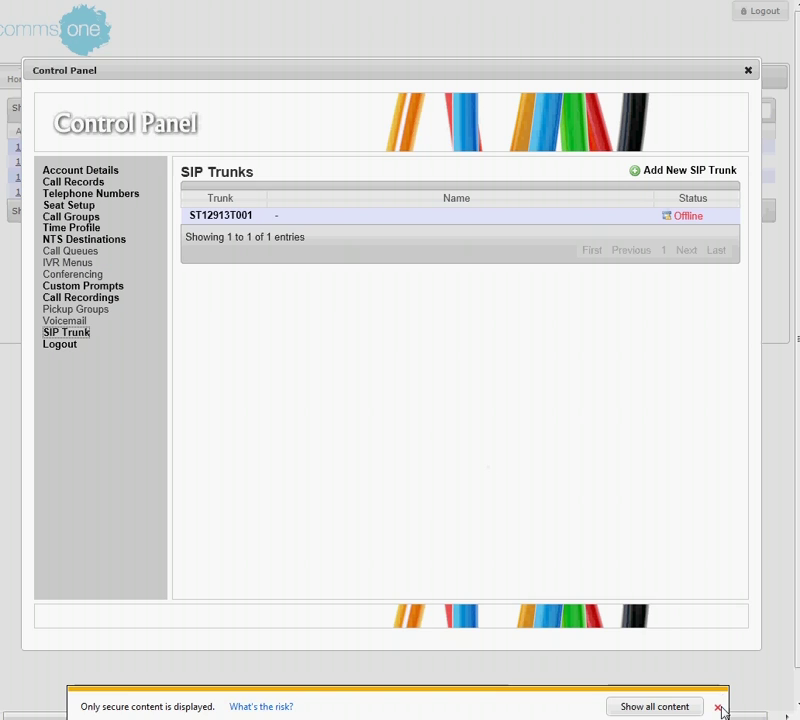
click(717, 707)
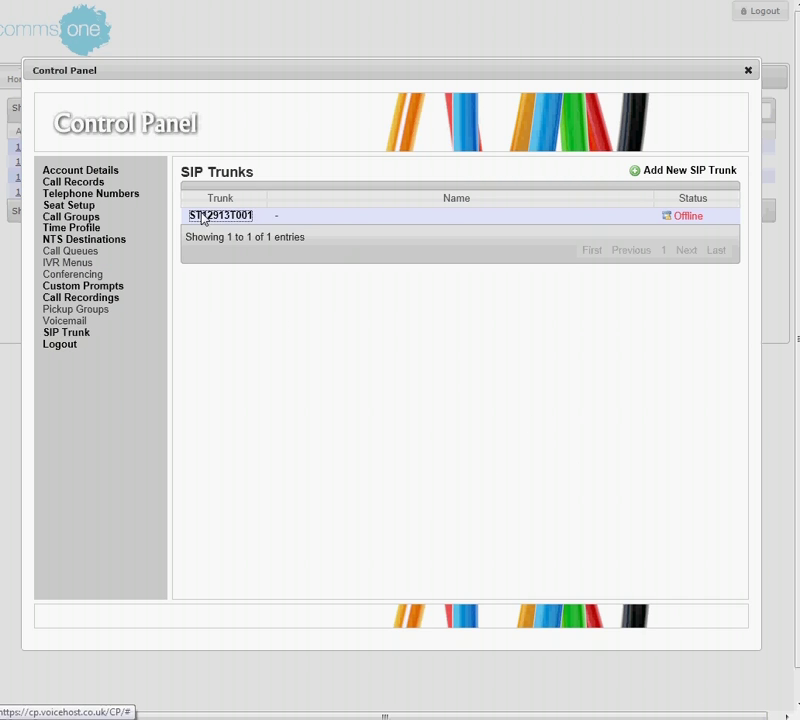
click(203, 217)
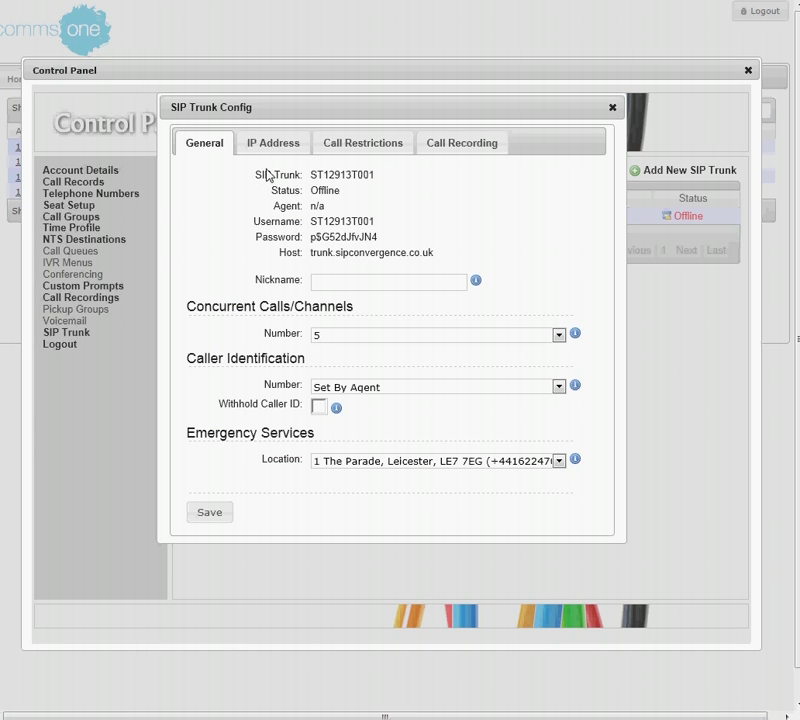
Review the trunk's General, IP Address, Call Restrictions and Call Recording tabs, then close the config.
drag(260, 175, 468, 254)
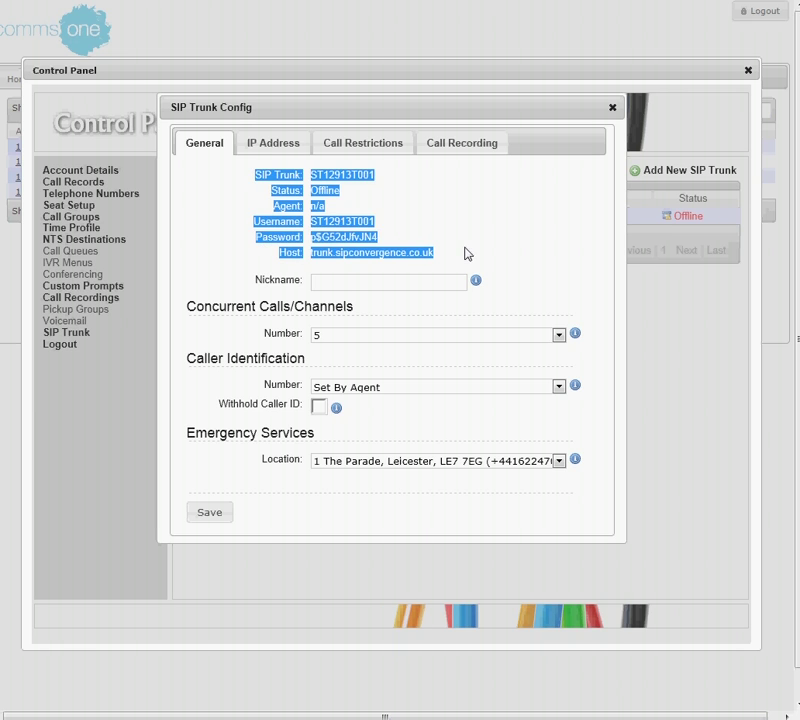
click(445, 204)
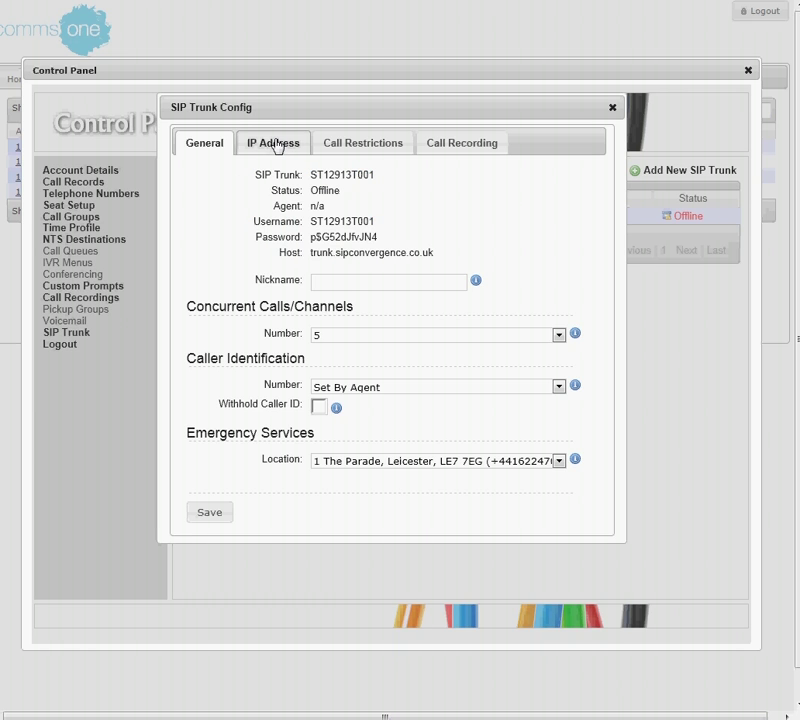
click(276, 143)
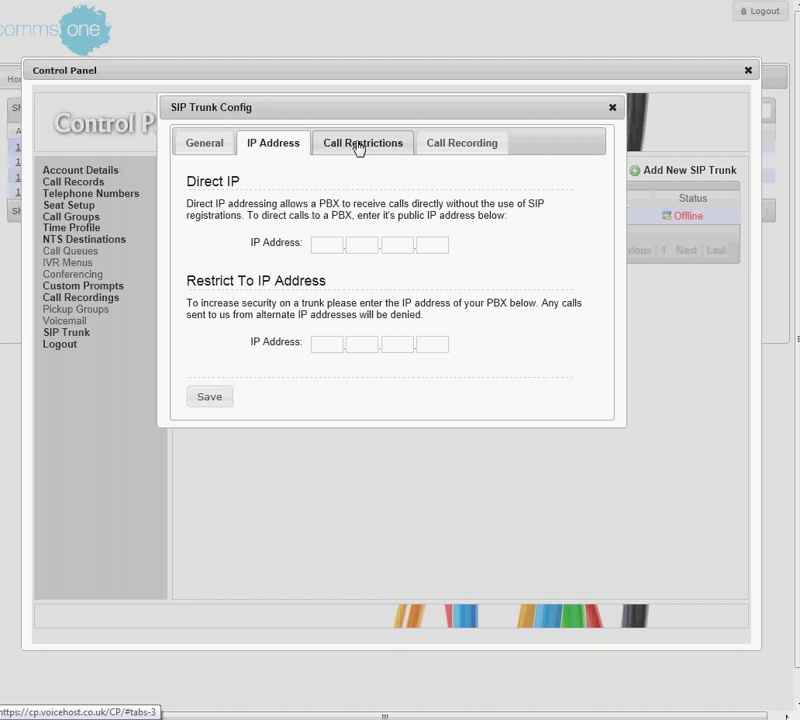
click(360, 145)
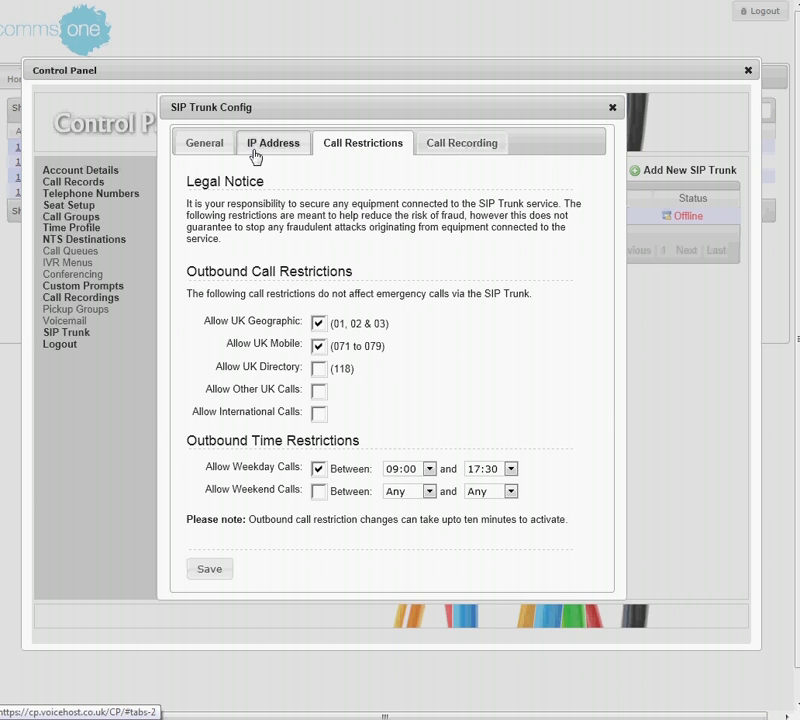
click(255, 150)
click(364, 148)
click(455, 147)
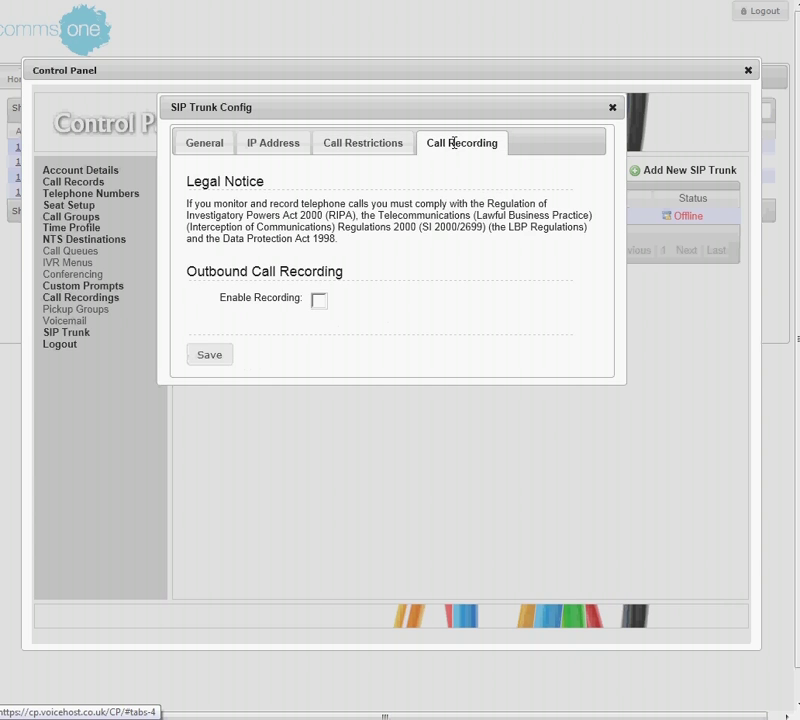
click(386, 149)
click(246, 151)
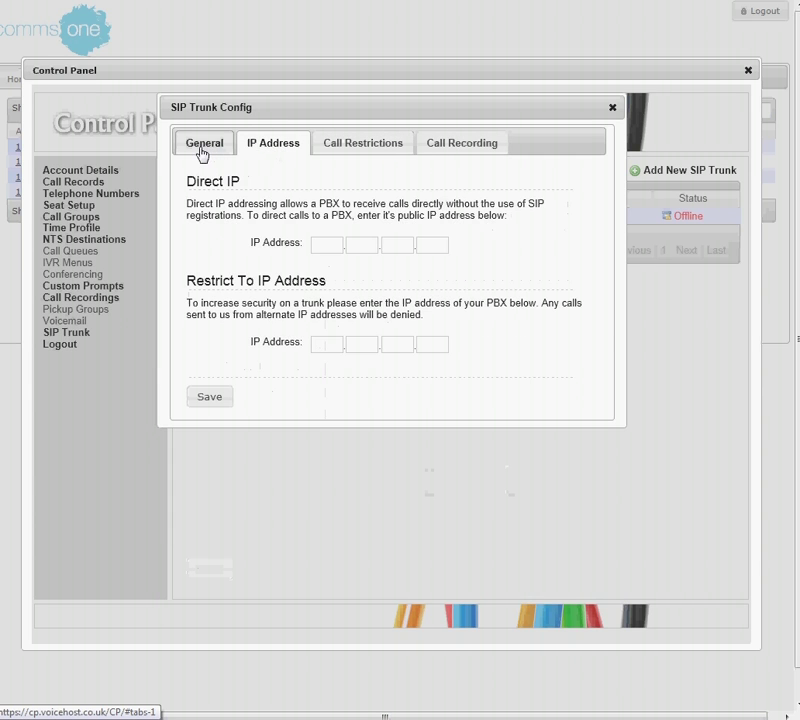
click(203, 150)
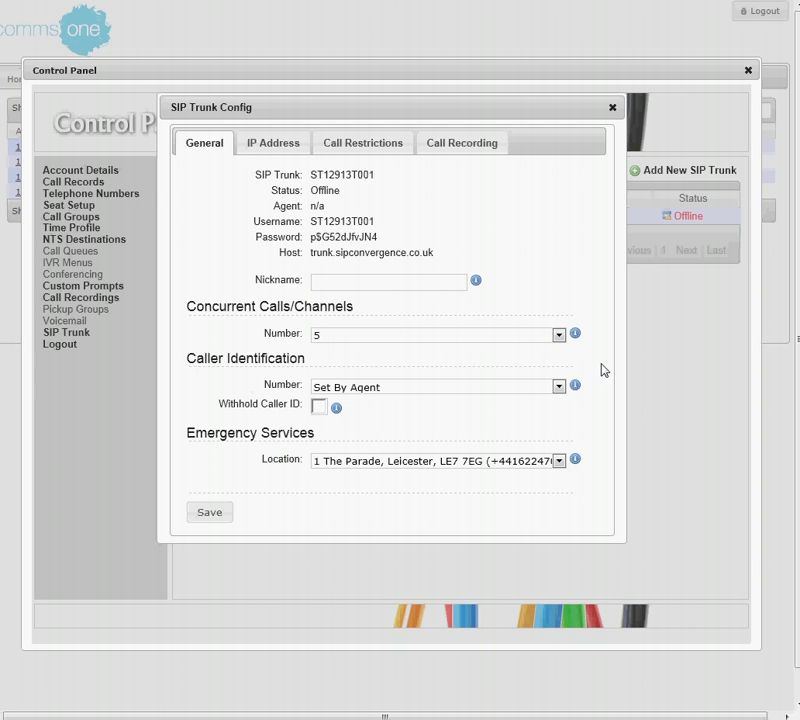
click(612, 108)
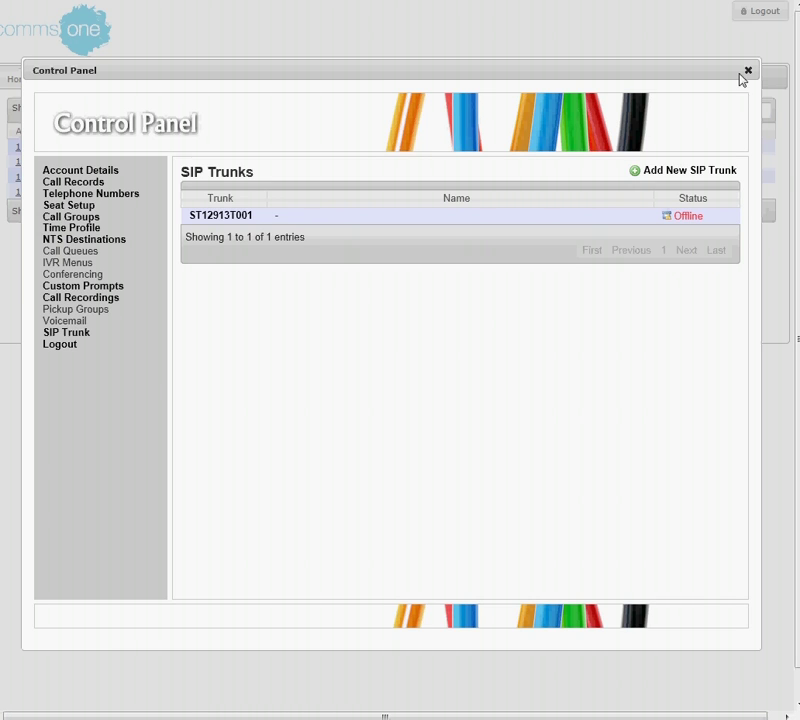
Check the account's telephone numbers, cancel Add Telephone Number, and close the Control Panel.
click(98, 196)
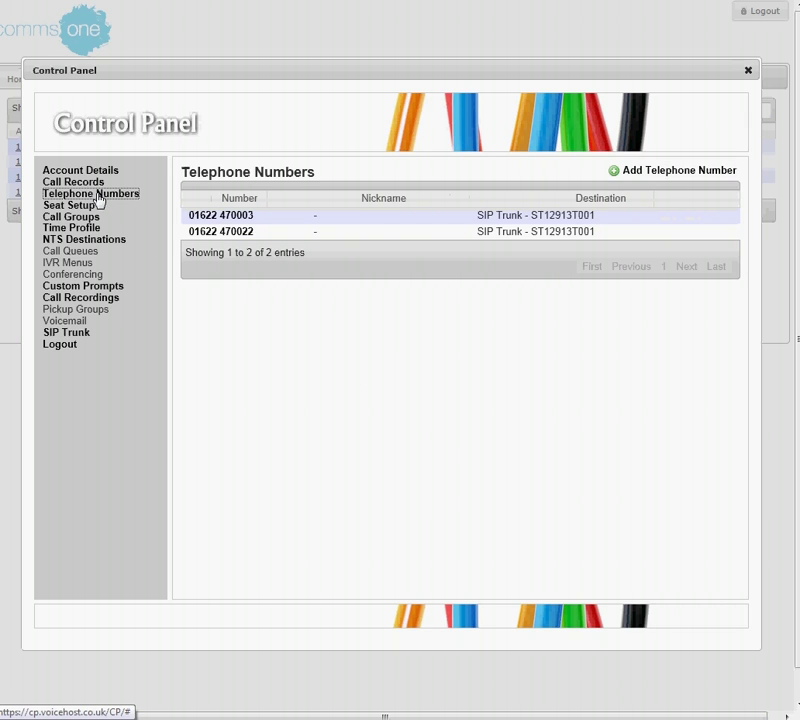
click(654, 172)
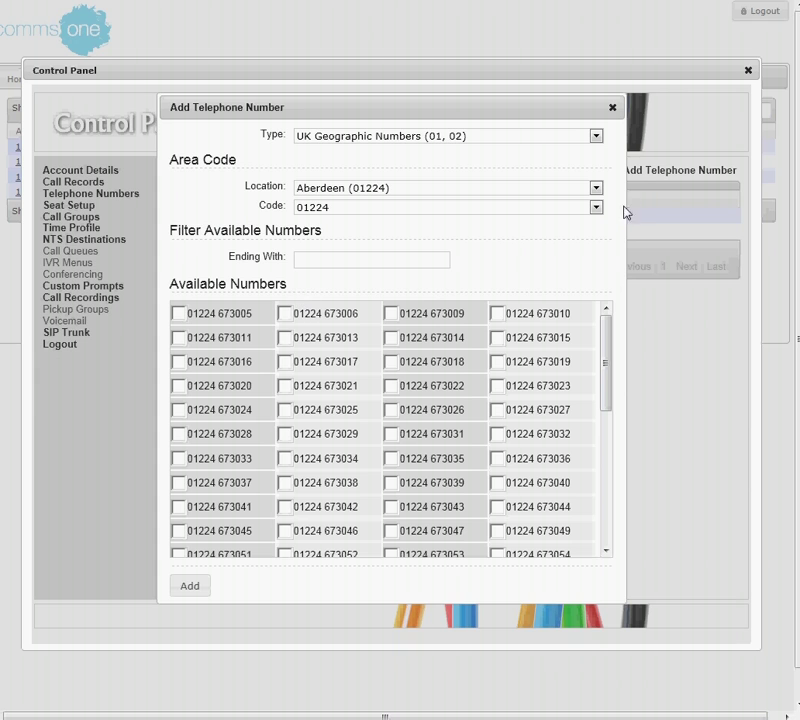
click(612, 108)
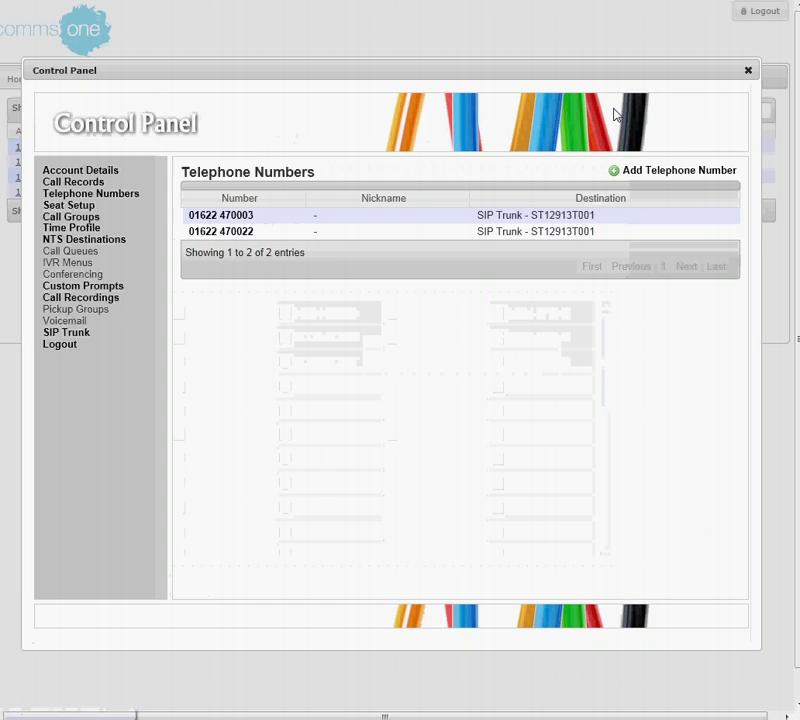
click(747, 72)
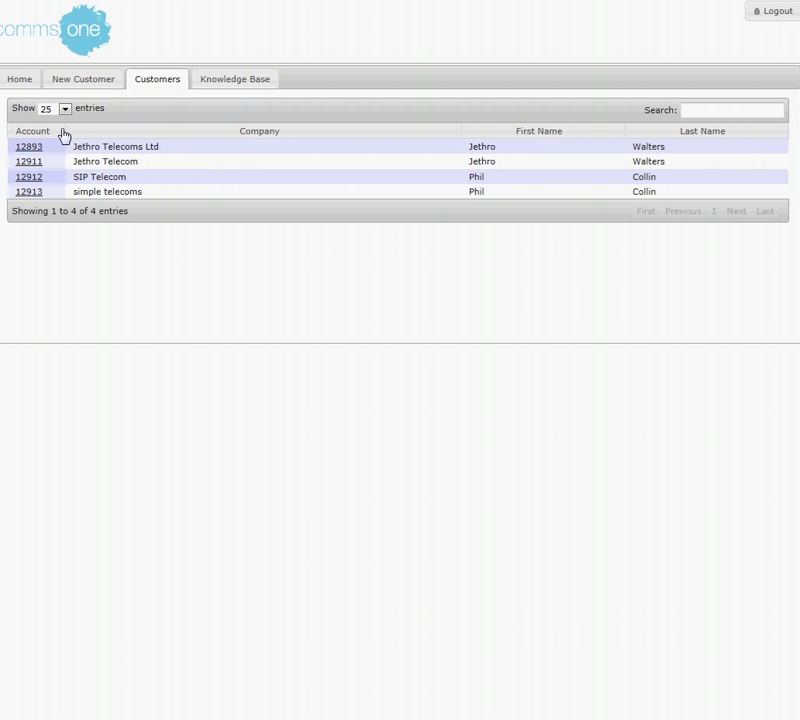
Read the Knowledge Base's SIP trunks FAQ answer, return to the FAQ index, then go back Home.
click(219, 86)
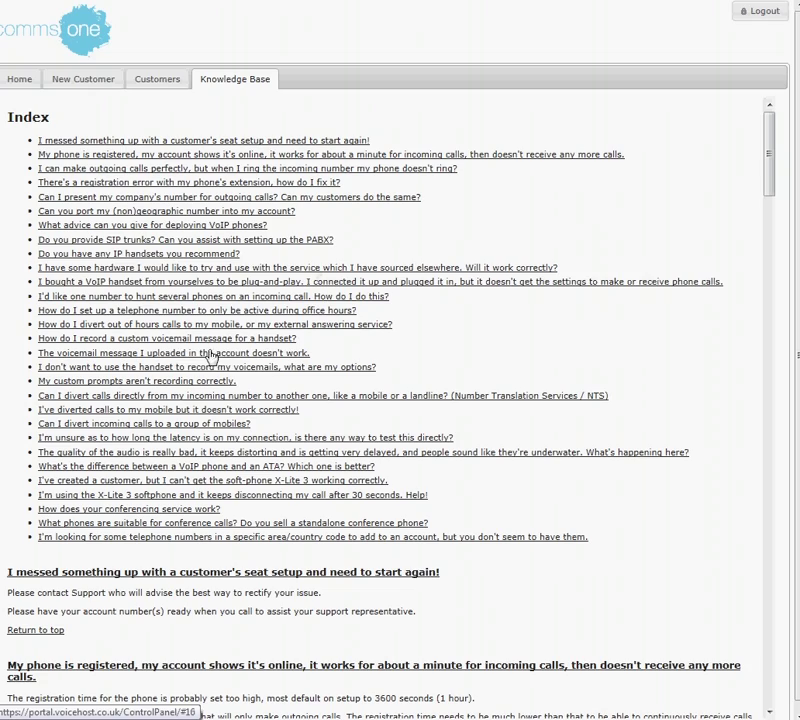
click(109, 241)
scroll(150, 300, up, 10)
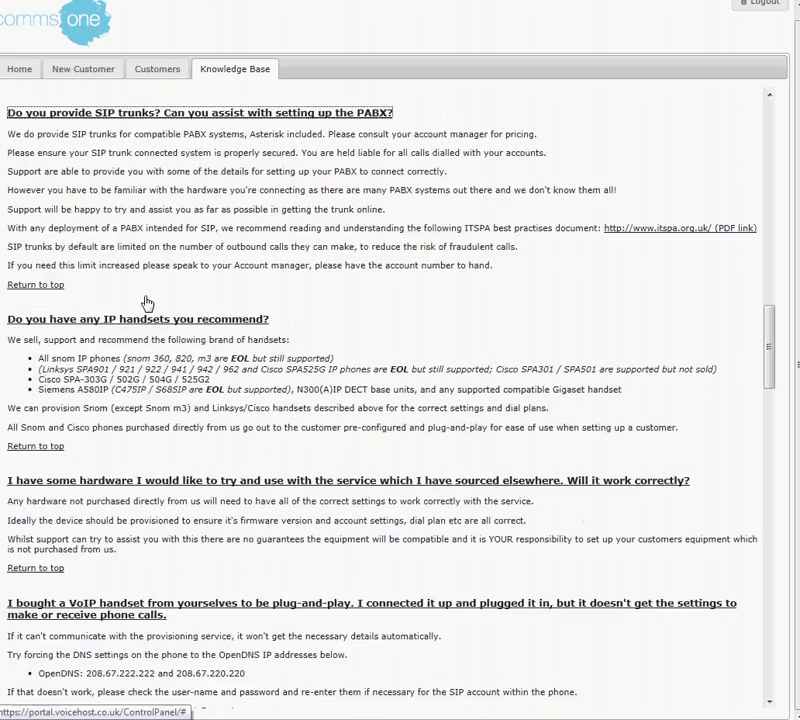
scroll(147, 297, up, 10)
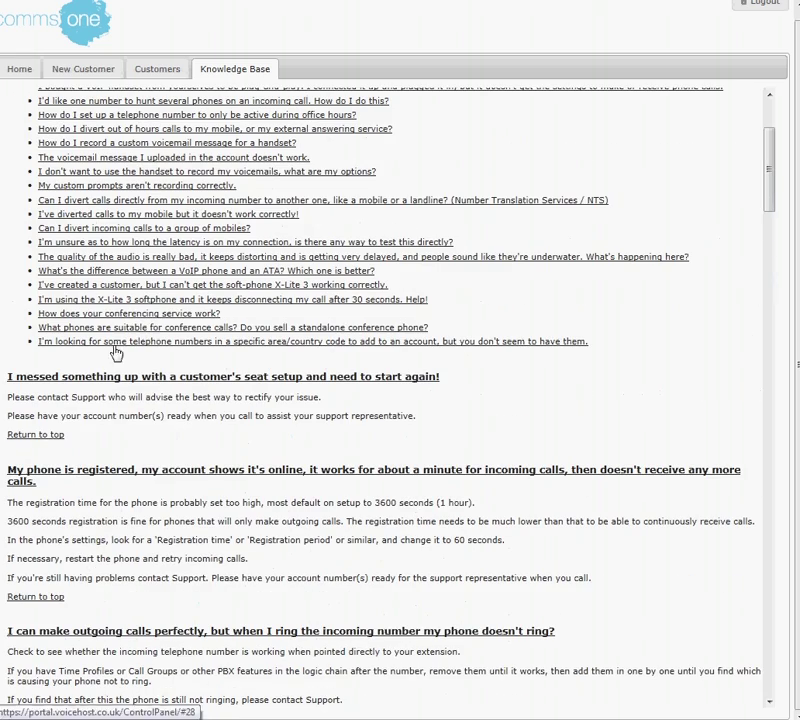
click(41, 436)
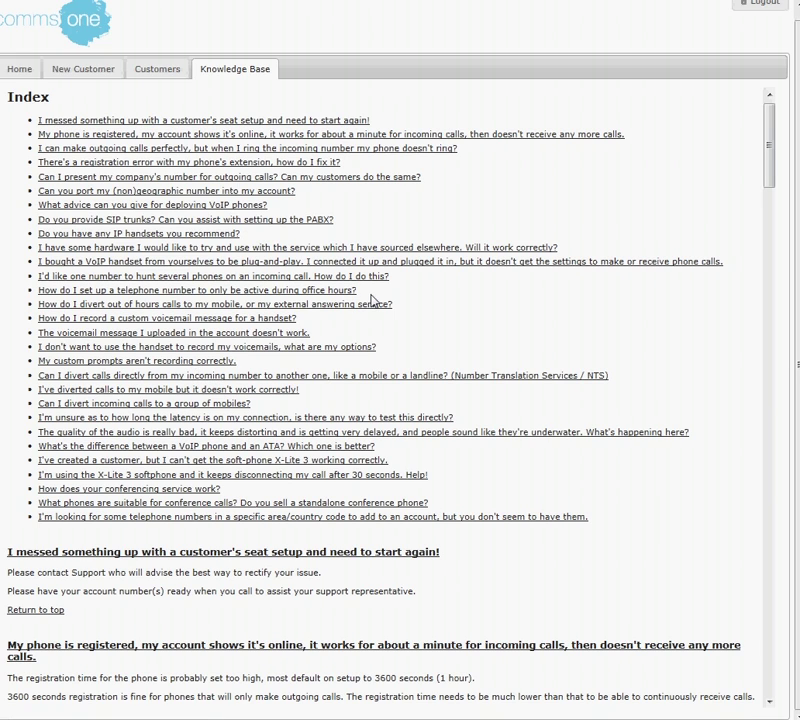
click(20, 69)
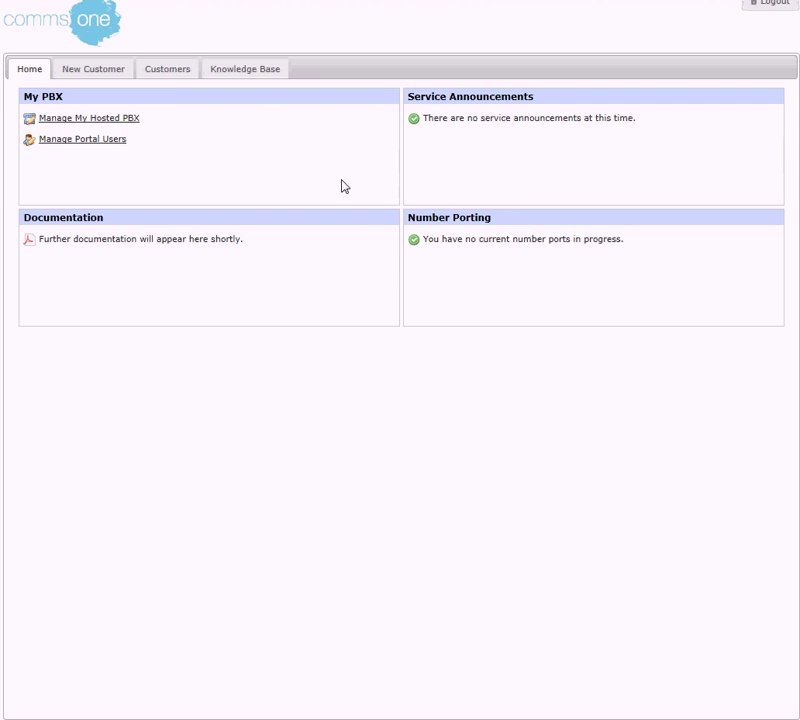
Open extension 200's seat settings from the hosted PBX control panel's Seat Setup list.
click(76, 124)
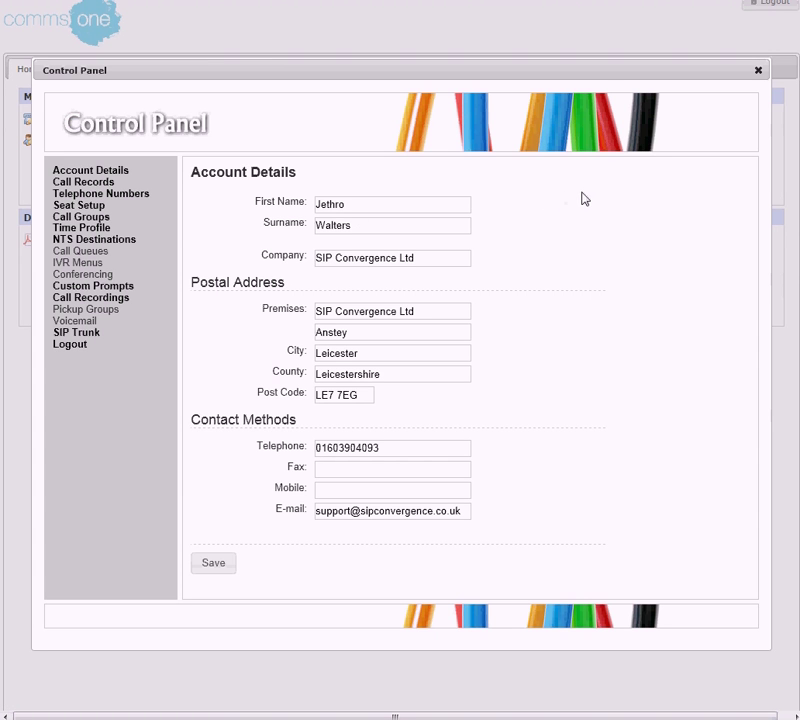
click(77, 208)
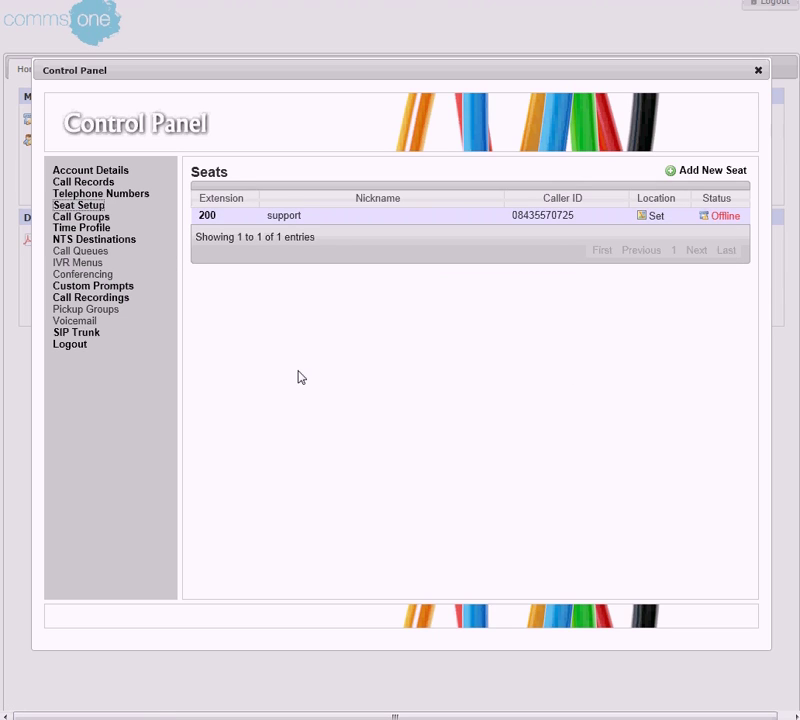
click(207, 216)
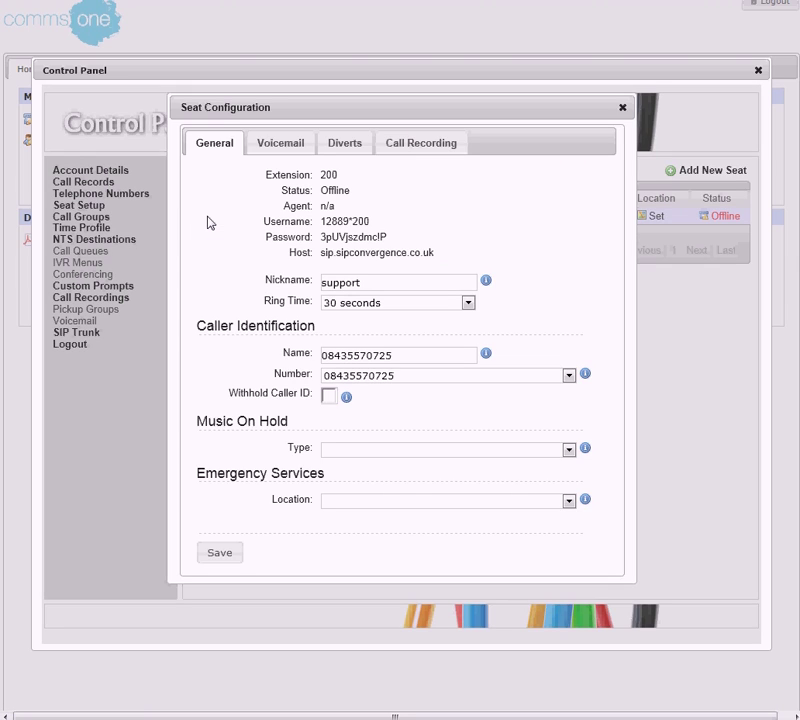
Review extension 200's voicemail, divert and call recording tabs, then show the empty Call Records.
click(285, 150)
click(352, 150)
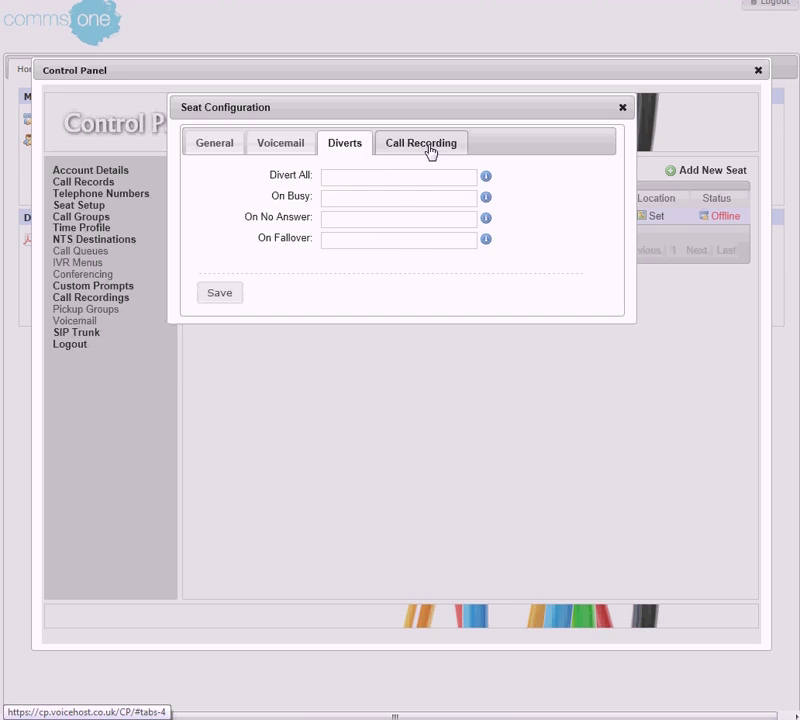
click(430, 154)
click(213, 147)
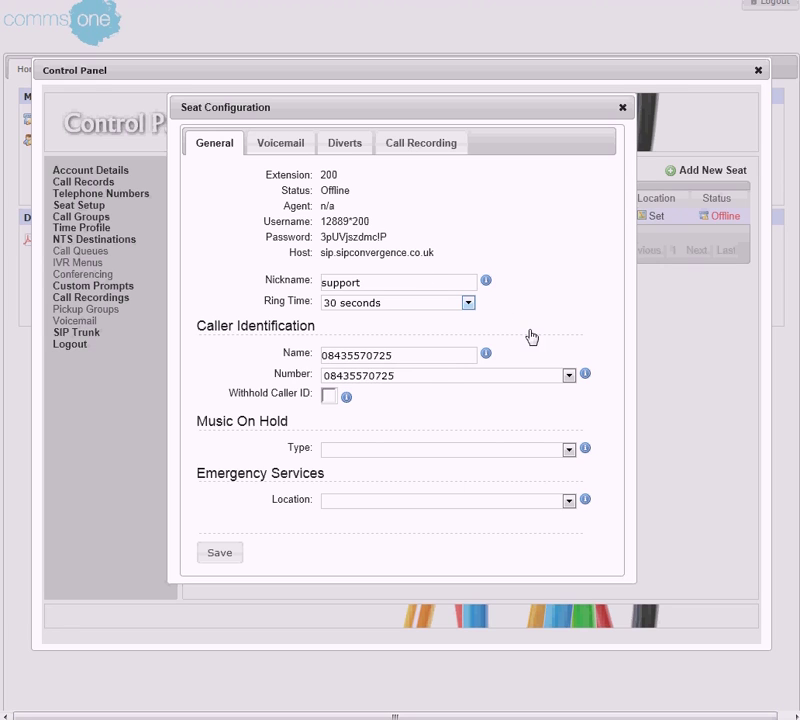
click(622, 109)
click(84, 183)
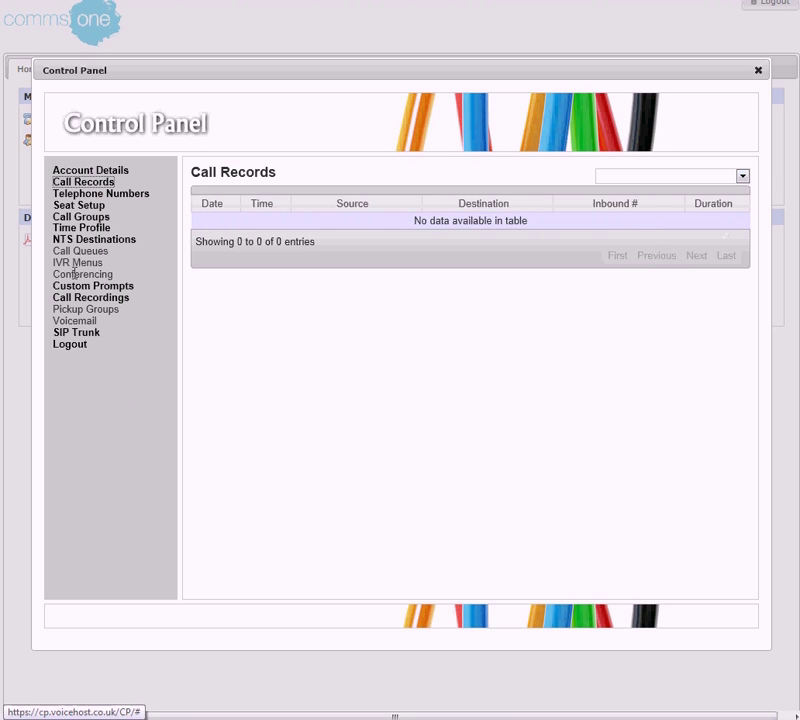
Start adding a telephone number with location Amesbury, Salisbury, Wiltshire (01980).
click(97, 196)
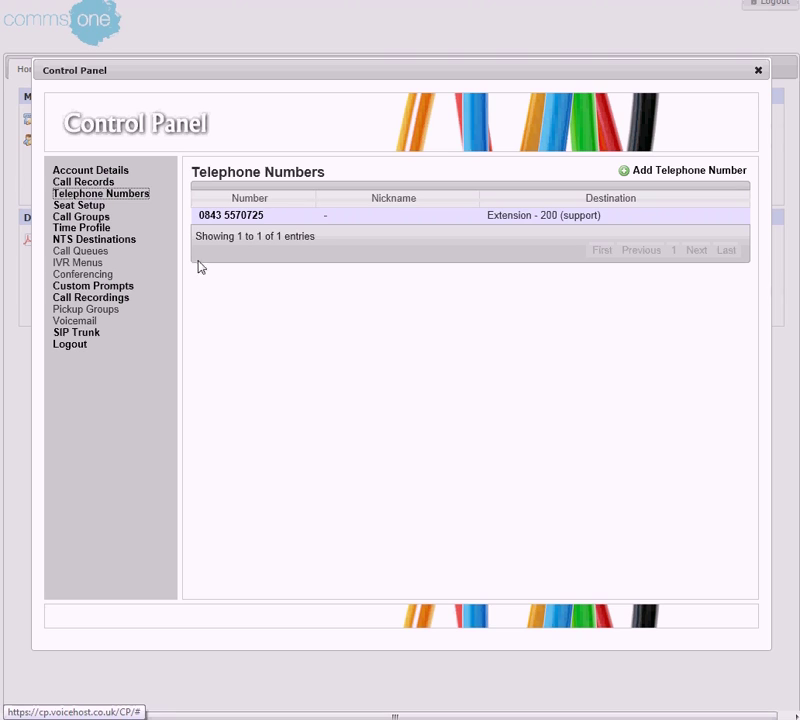
click(665, 174)
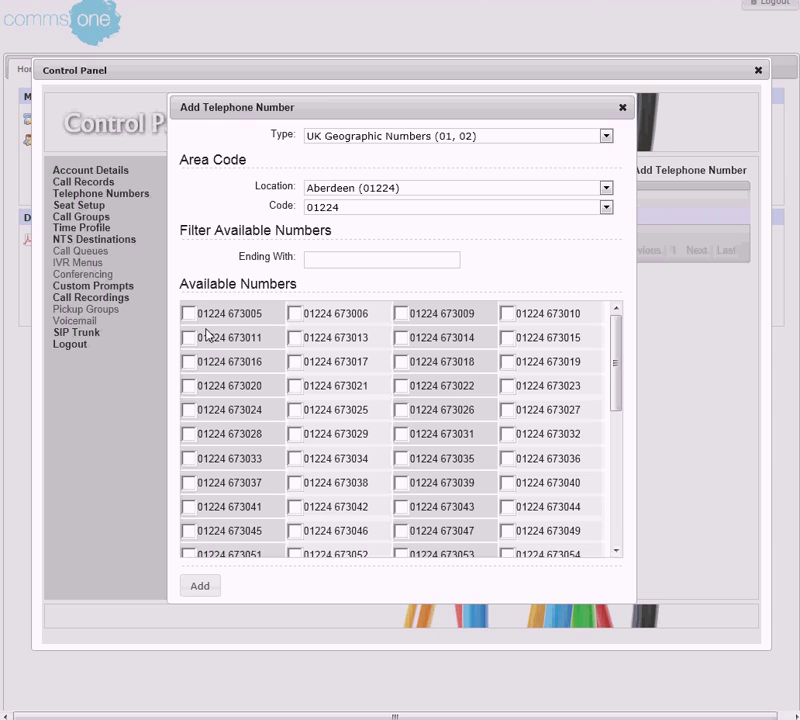
click(607, 188)
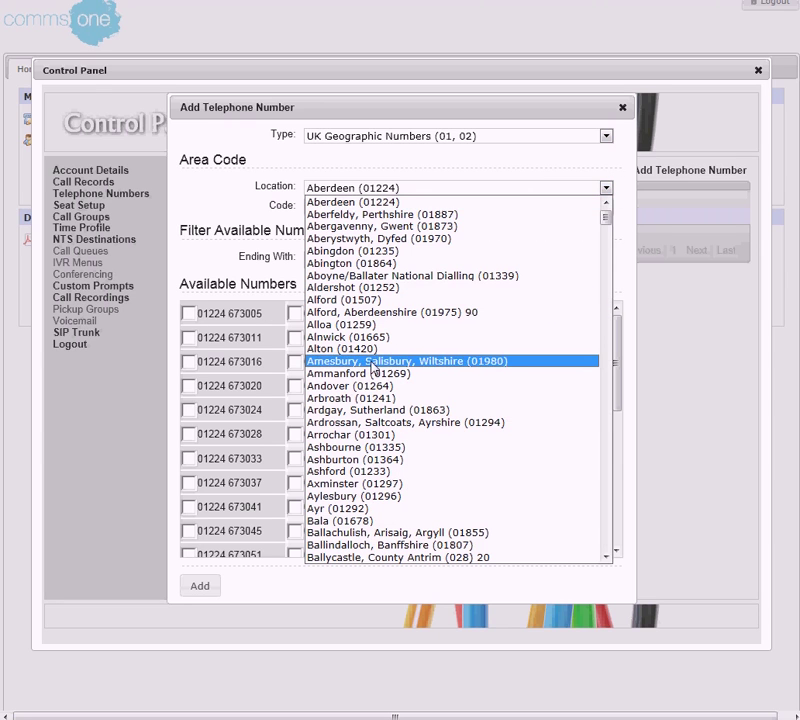
click(373, 361)
click(190, 315)
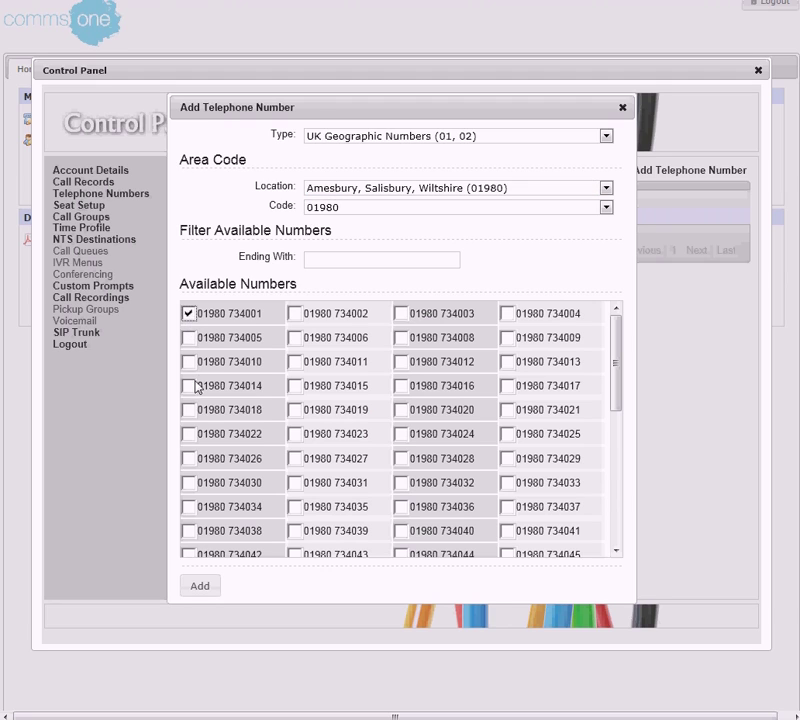
click(190, 386)
click(189, 459)
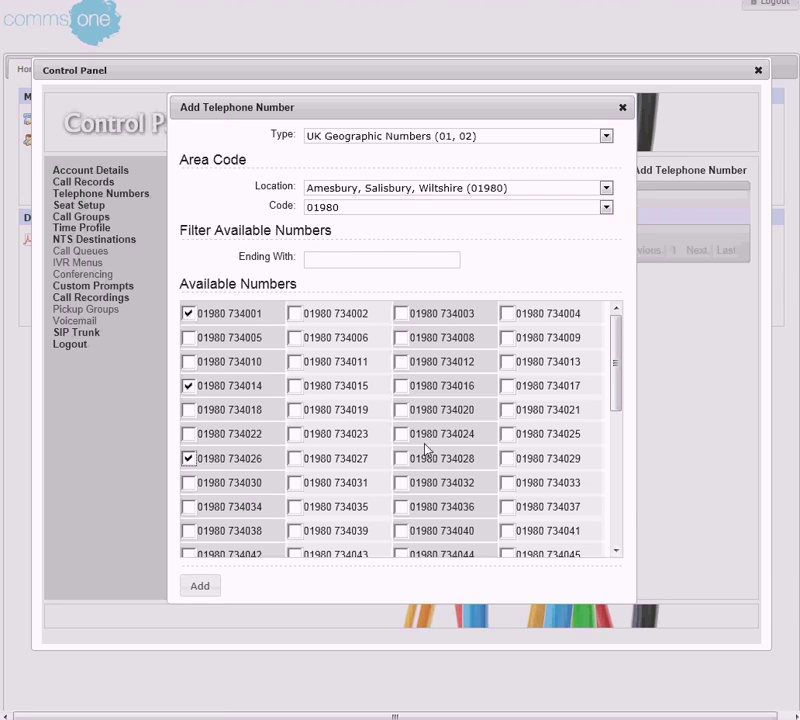
click(622, 107)
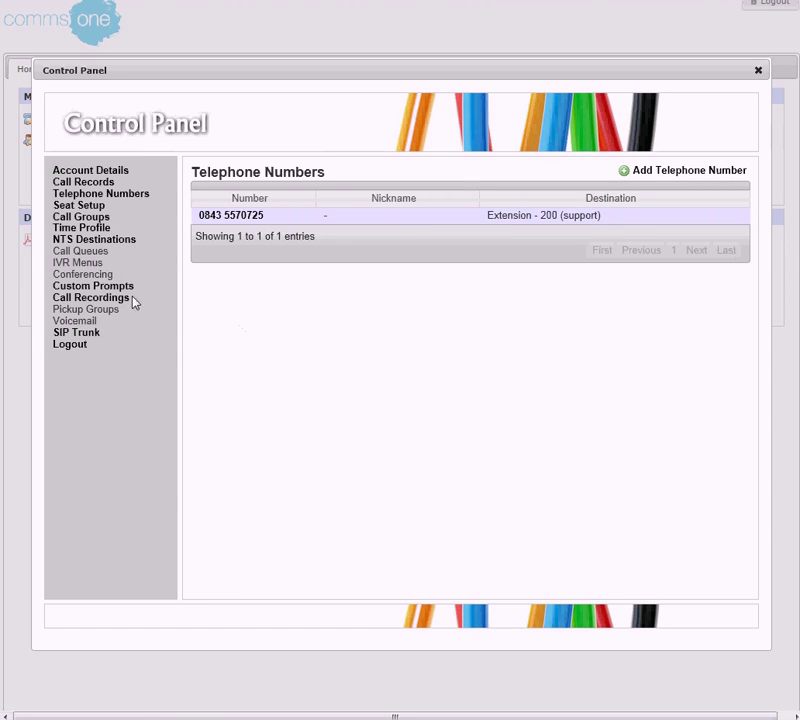
click(80, 220)
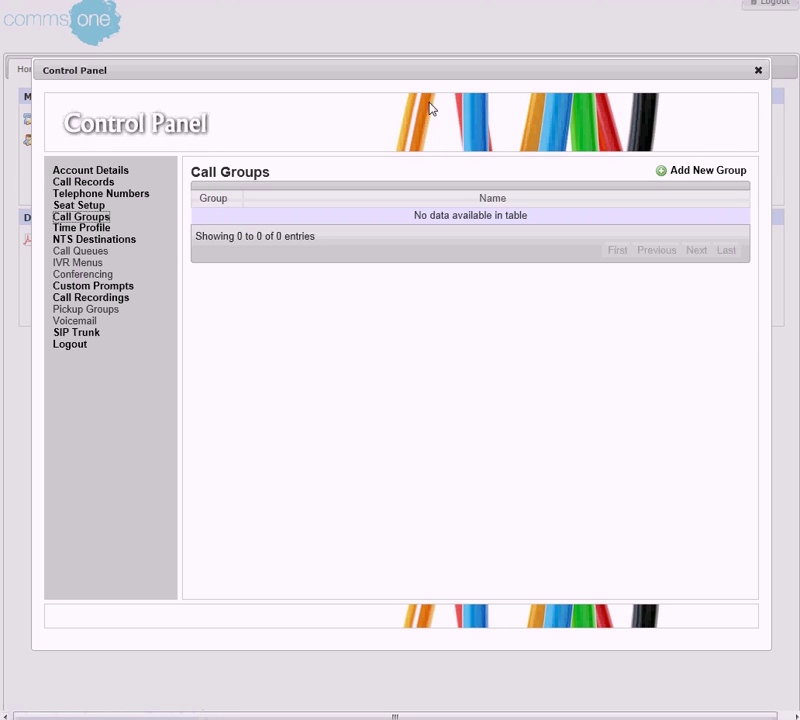
click(758, 71)
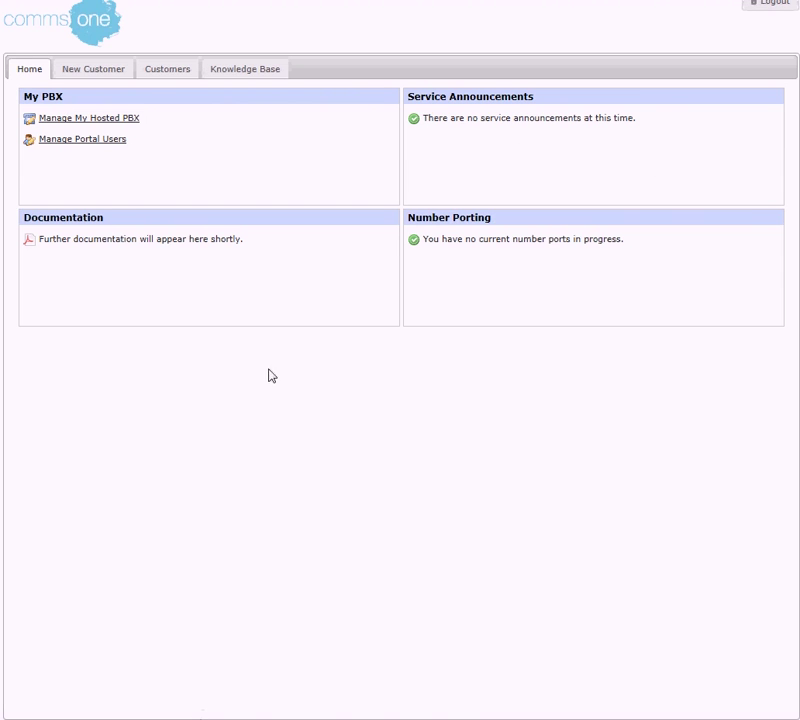
click(78, 143)
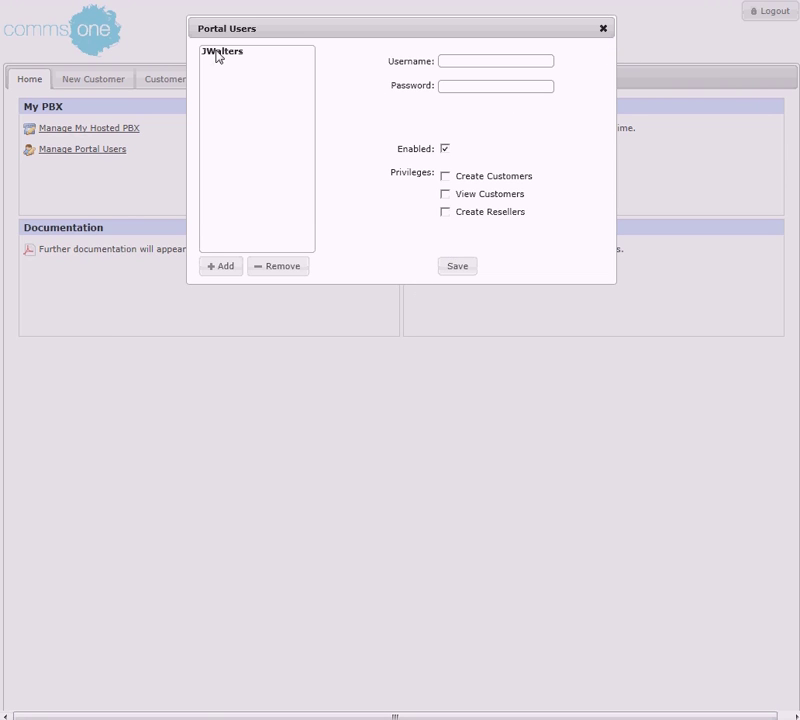
click(605, 30)
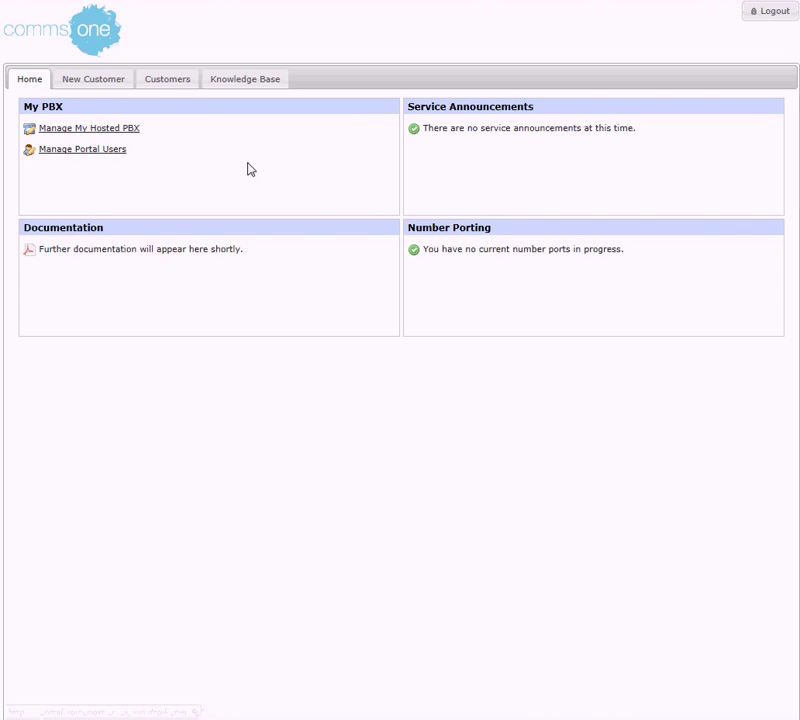
Pass through the Customers list and Knowledge Base FAQ, then log out of the portal.
click(172, 79)
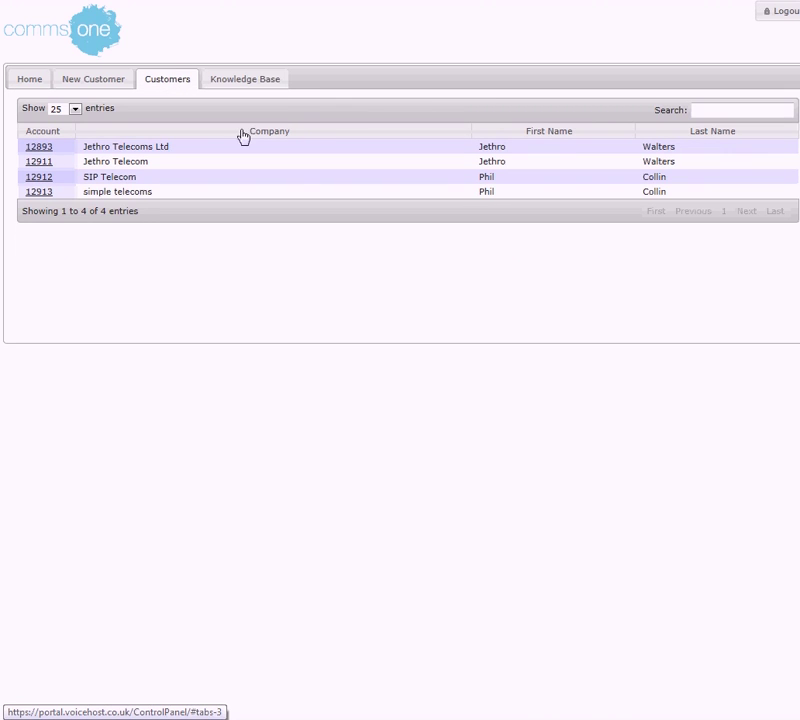
click(244, 80)
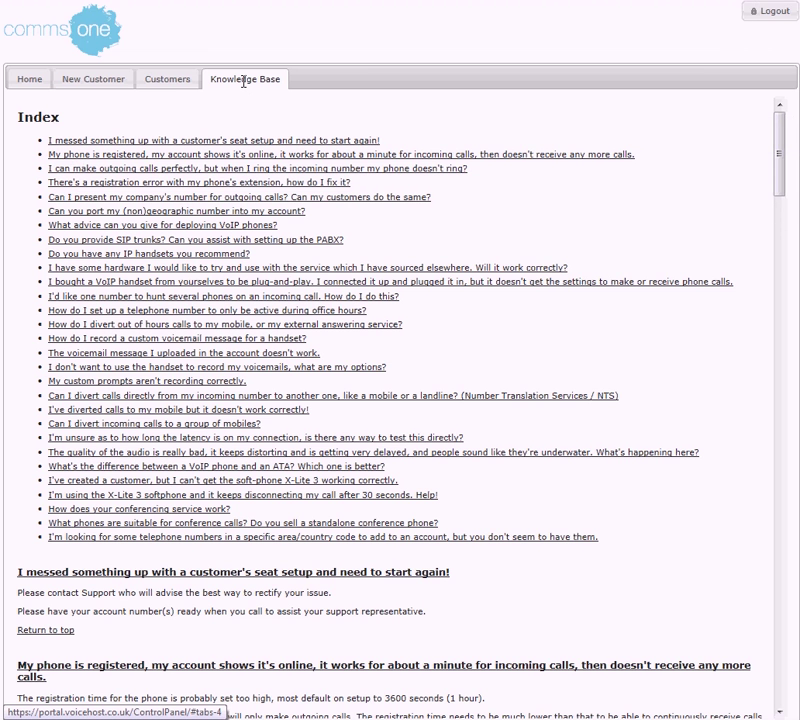
click(776, 18)
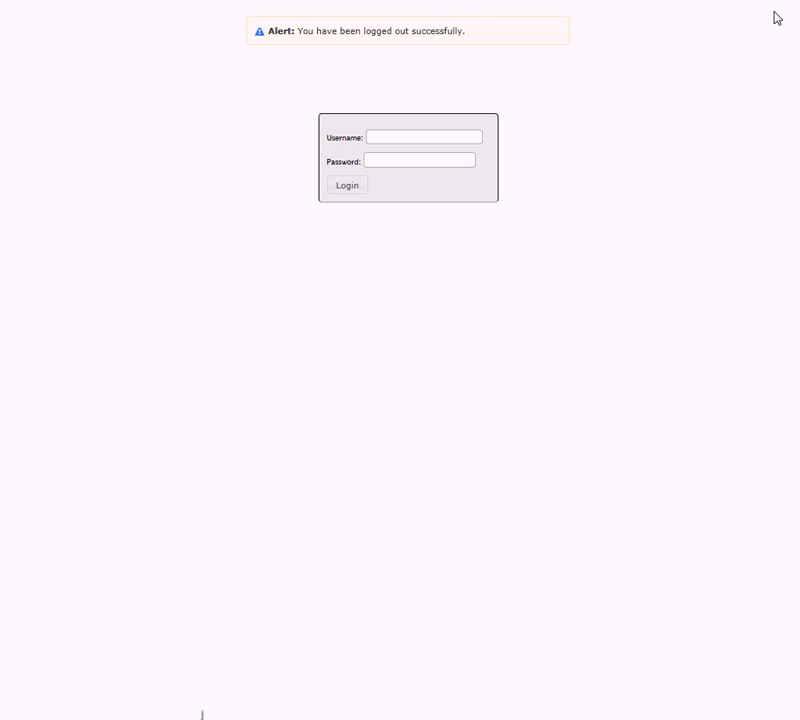